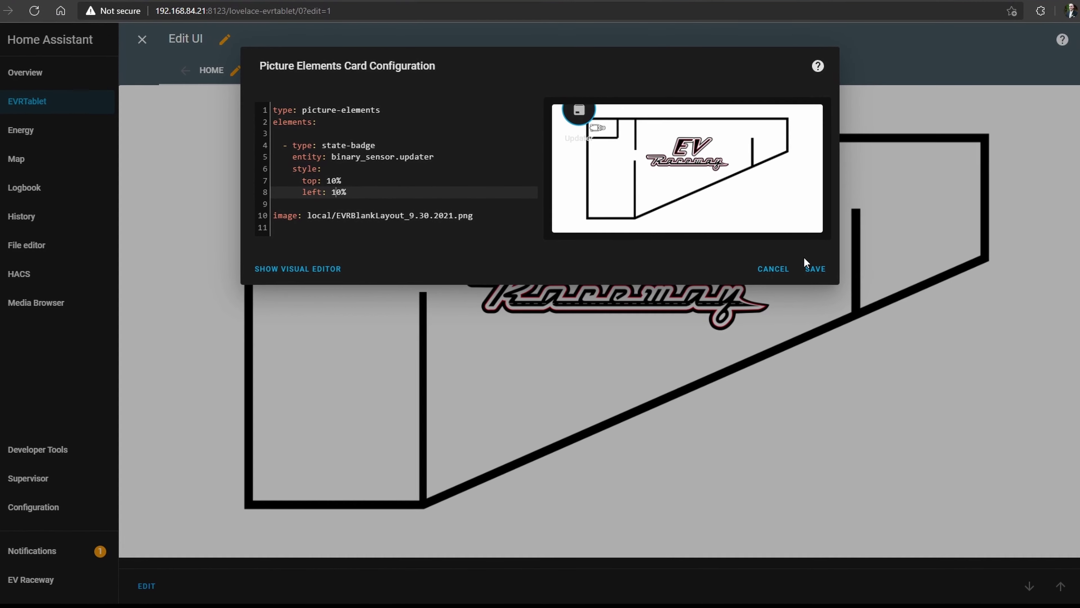
# Step: Save the EV Raceway picture-elements card with its Updater state badge
pyautogui.click(825, 265)
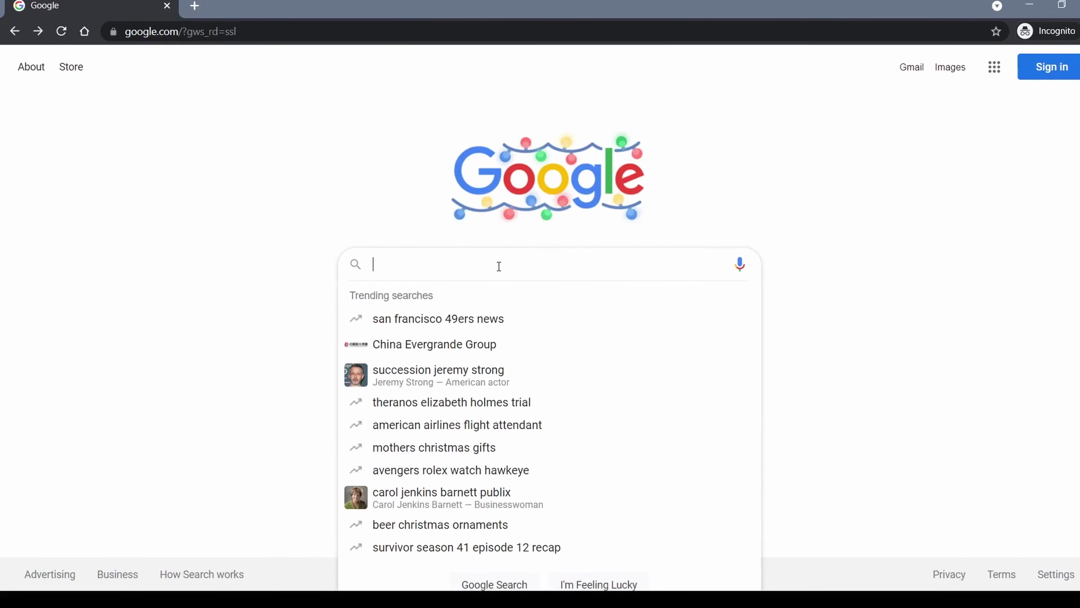
# Step: Search Google for 'evraceway youtube'
pyautogui.write('evrac')
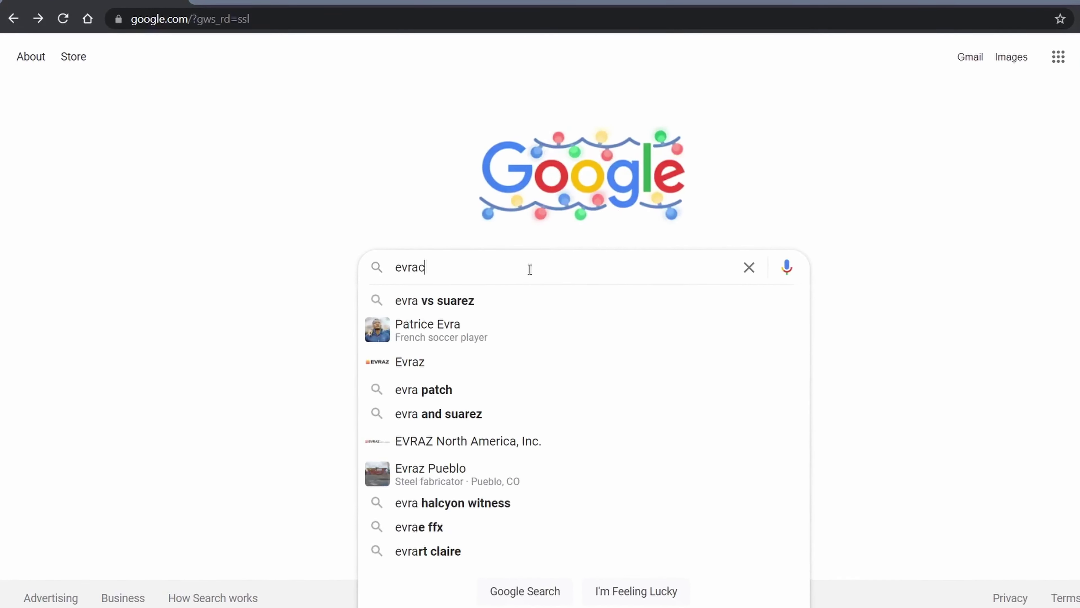
pyautogui.write('eway yo')
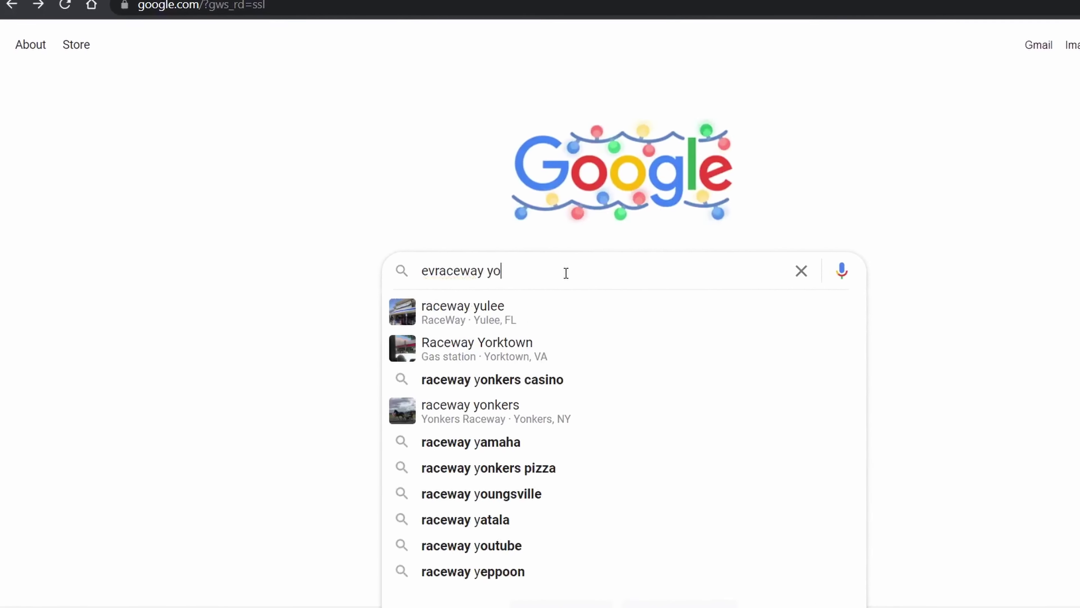
pyautogui.write('utube')
pyautogui.press('Return')
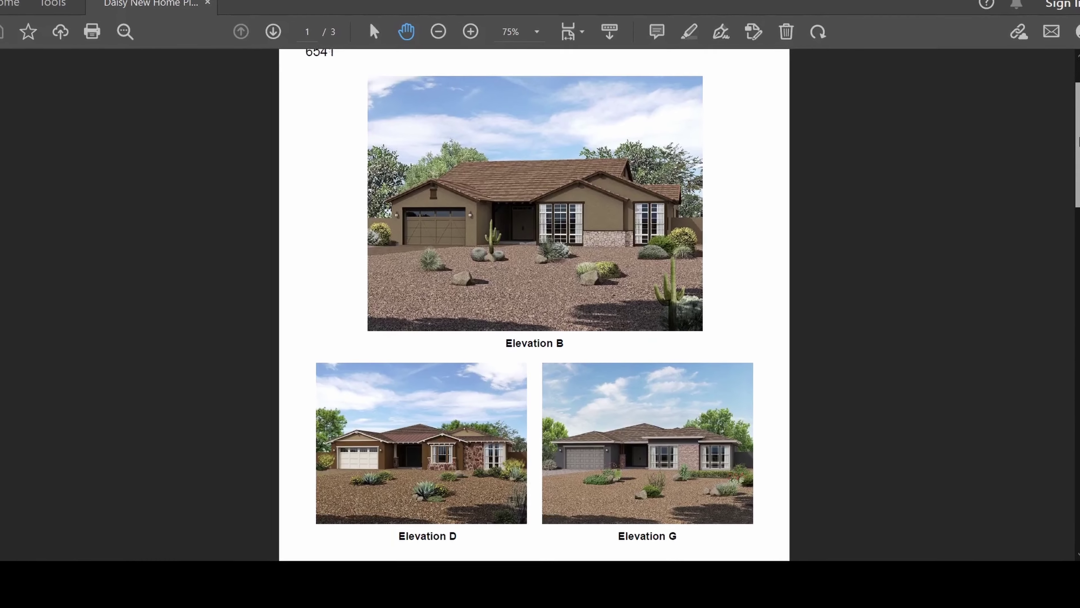
# Step: Scroll the PDF down past the elevations to the 6541 floor plan on page 2
pyautogui.scroll(-5, 534, 298)
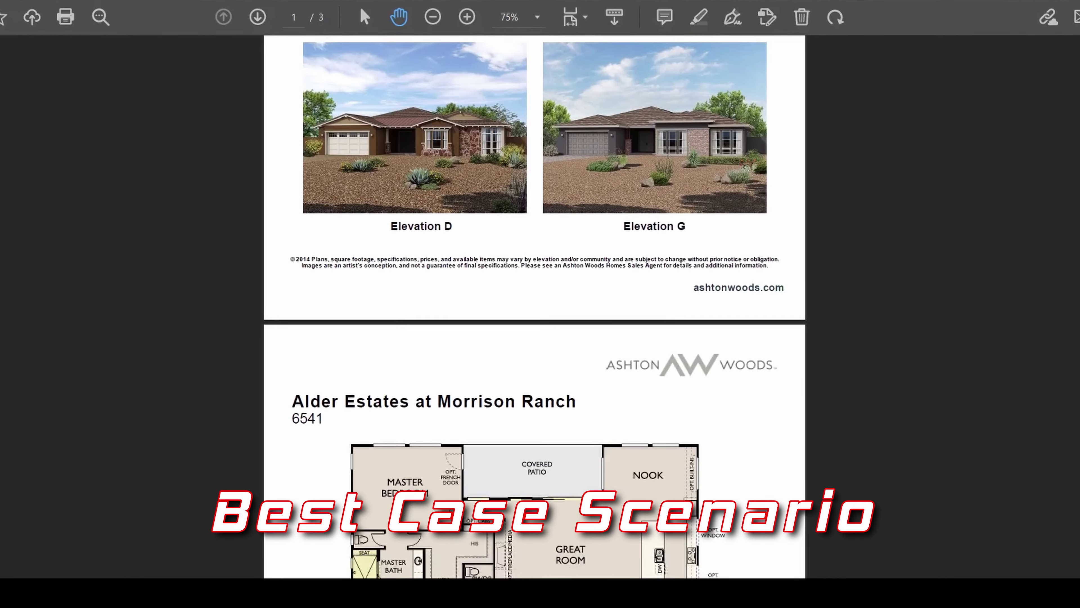
pyautogui.scroll(-6, 534, 298)
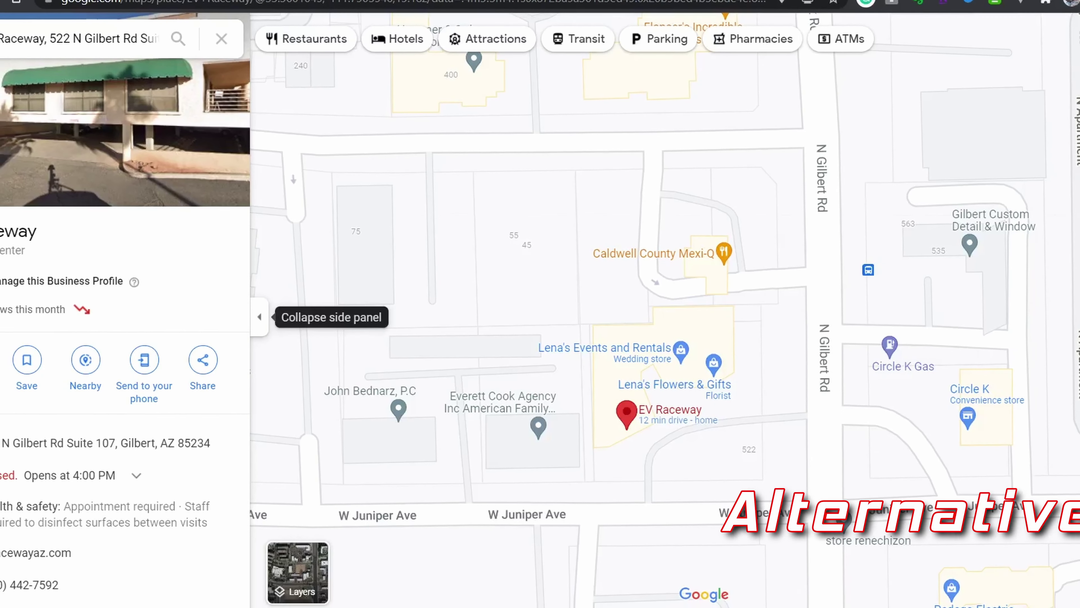
# Step: Zoom in on the EV Raceway pin and switch the map to Satellite imagery
pyautogui.scroll(2, 661, 429)
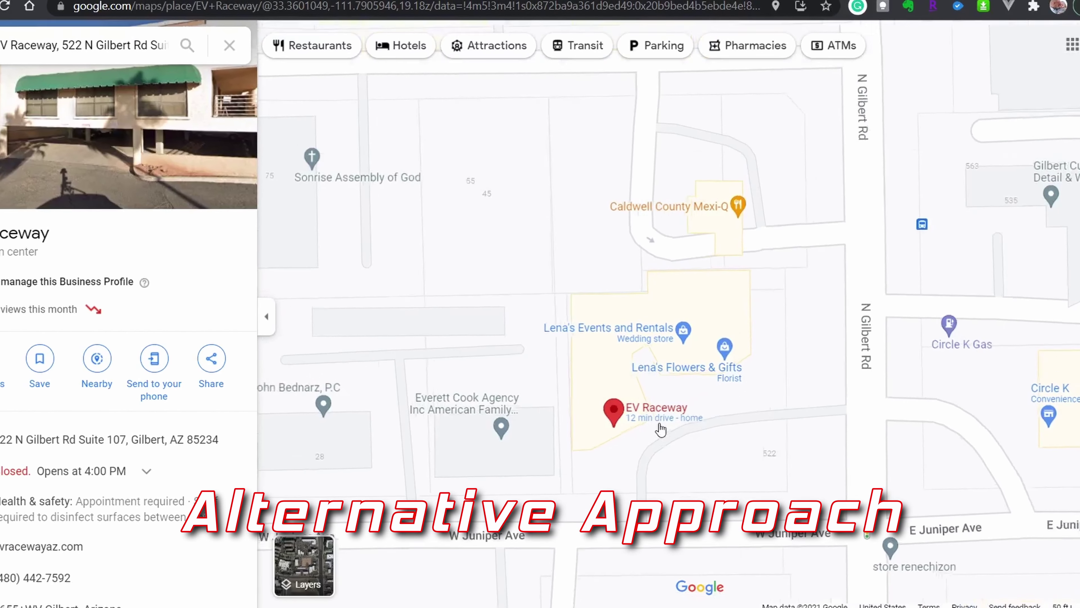
pyautogui.scroll(2, 660, 429)
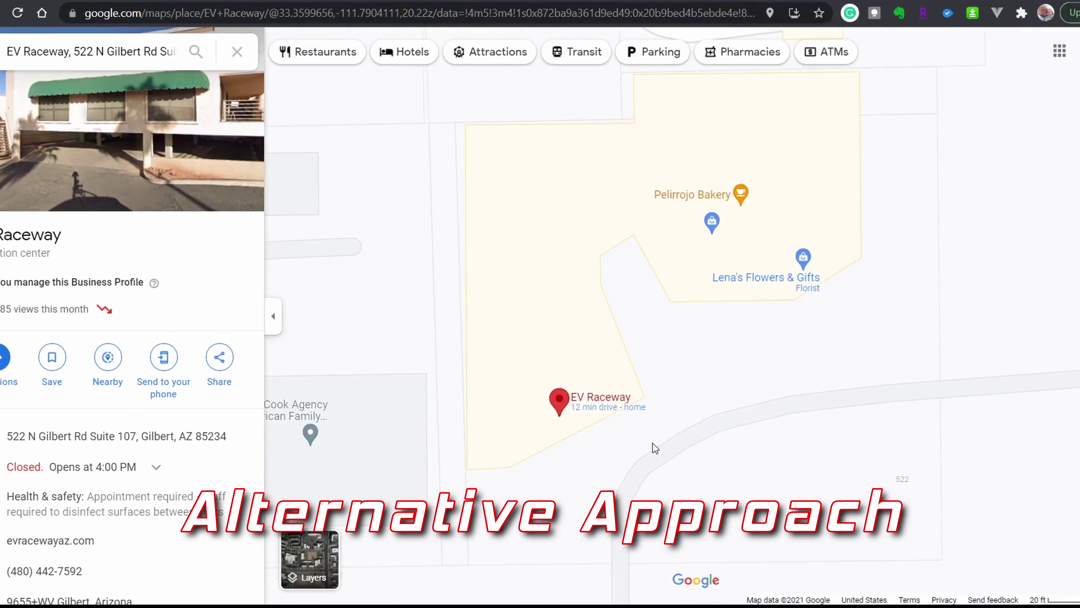
pyautogui.scroll(1, 653, 444)
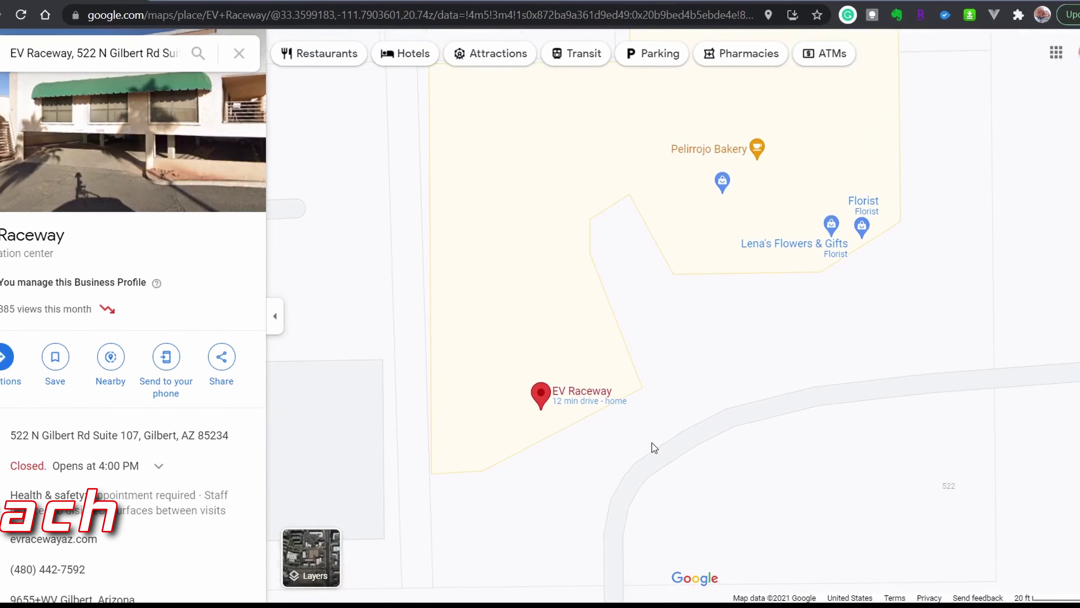
pyautogui.click(315, 553)
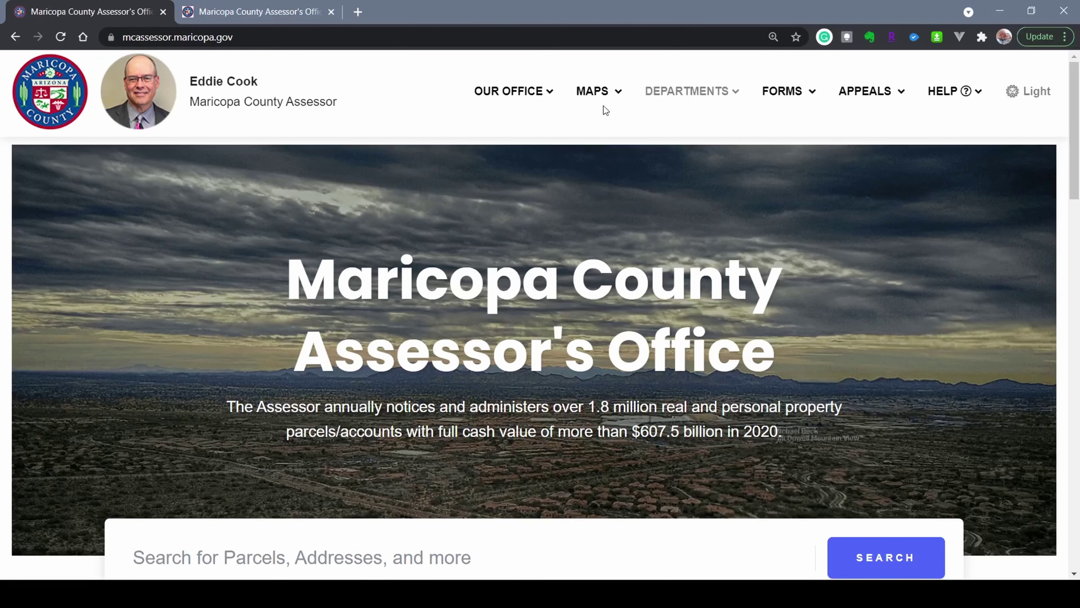
# Step: Set the Parcel Viewer basemap to 2021 Aerials, zoom in, and open the Measure tool
pyautogui.click(609, 98)
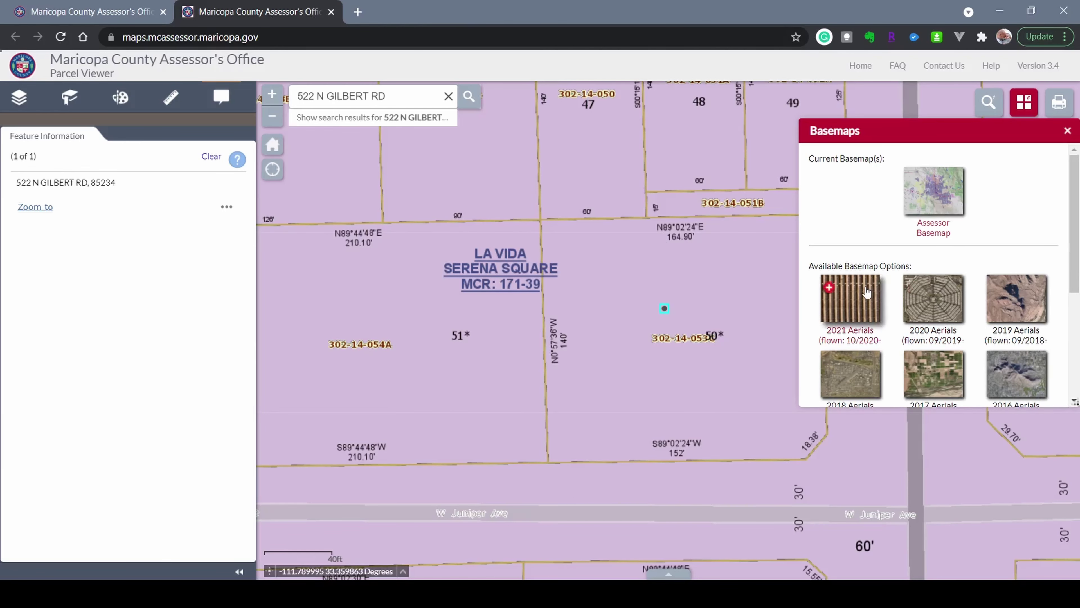
pyautogui.click(867, 293)
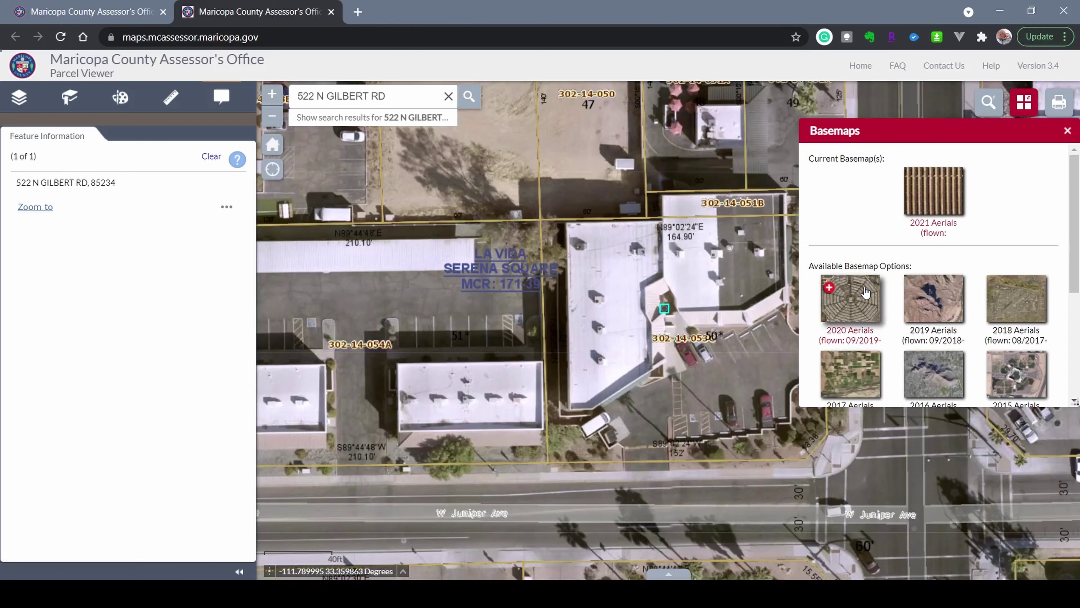
pyautogui.click(1067, 131)
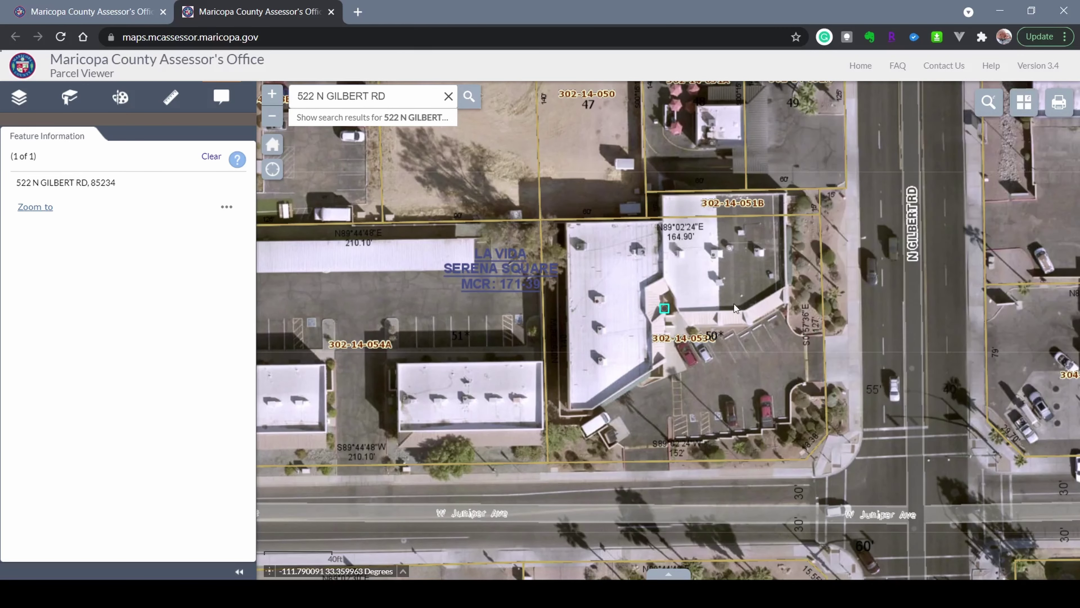
pyautogui.scroll(2, 602, 353)
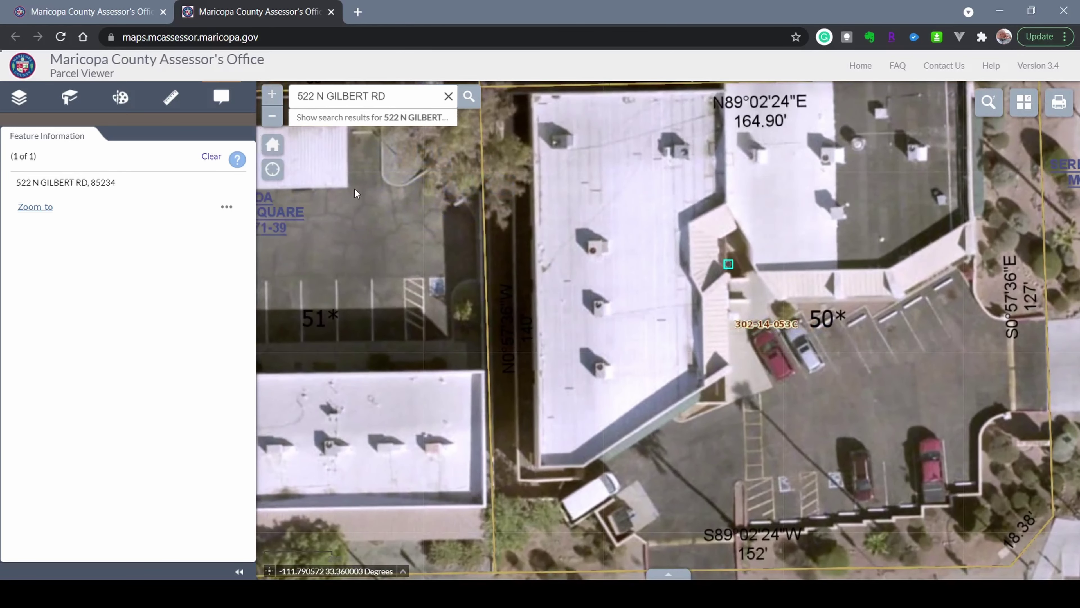
pyautogui.click(166, 102)
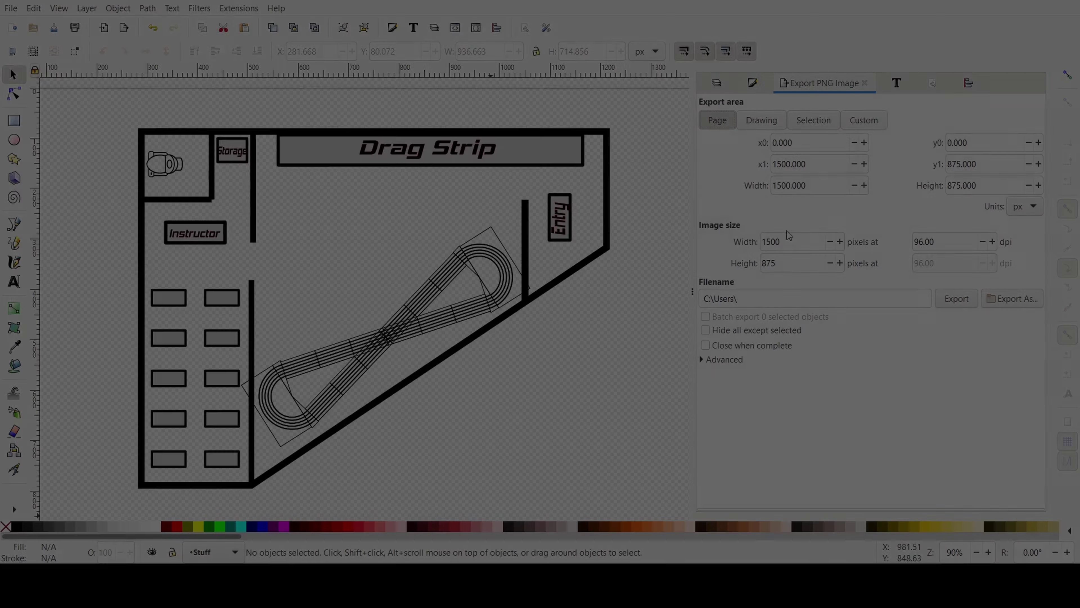
# Step: Edit the 1500 px Width field in Inkscape's Page-area PNG export
pyautogui.click(787, 241)
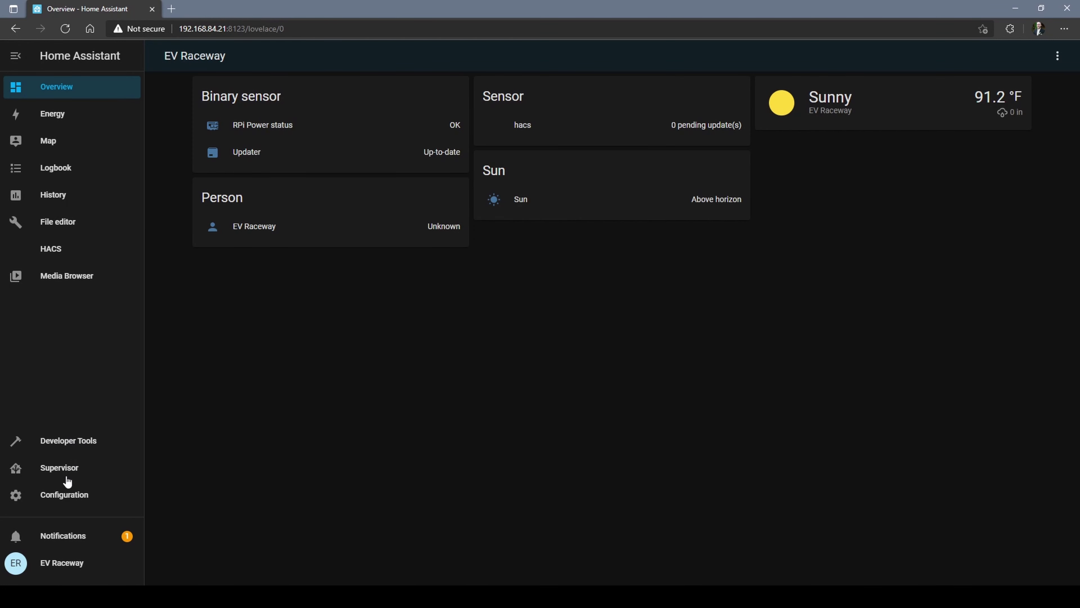
# Step: Create the EVRTablet dashboard with URL lovelace-evrtablet from Configuration > Dashboards
pyautogui.click(64, 503)
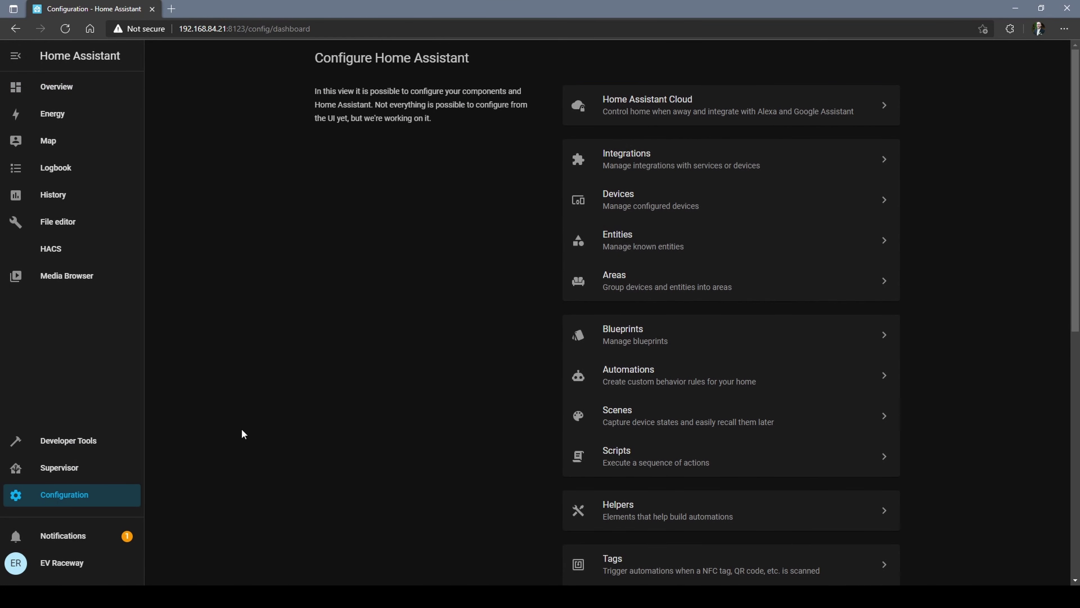
pyautogui.scroll(-8, 776, 429)
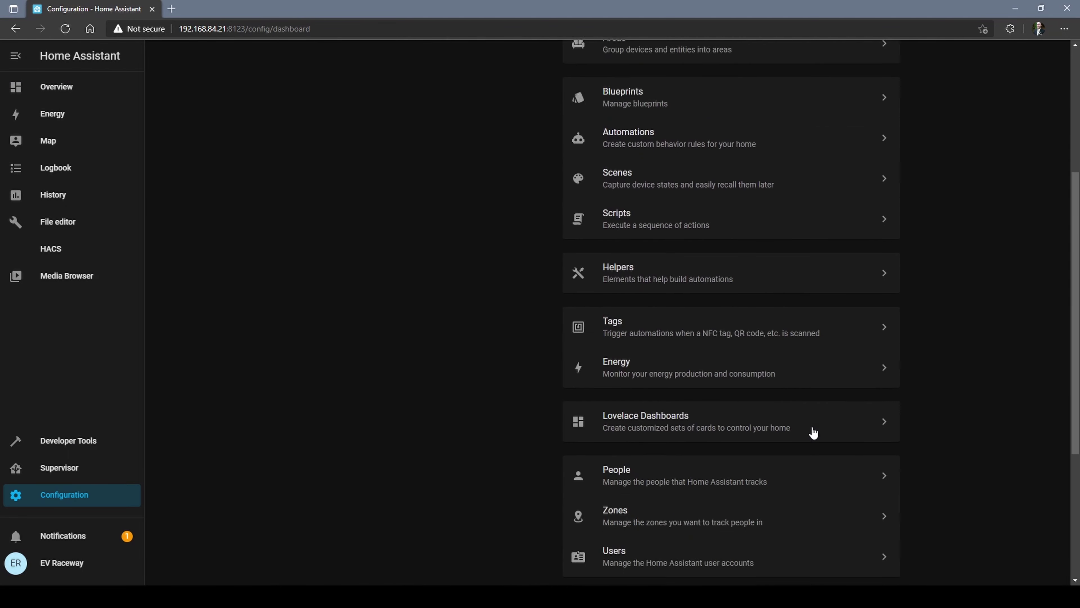
pyautogui.click(808, 336)
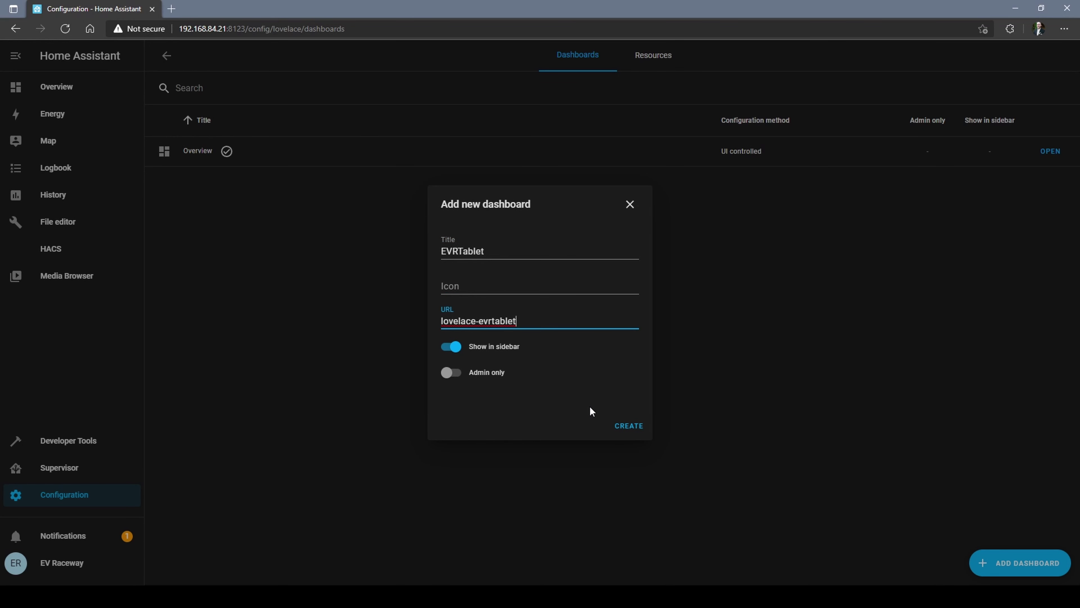
pyautogui.click(628, 426)
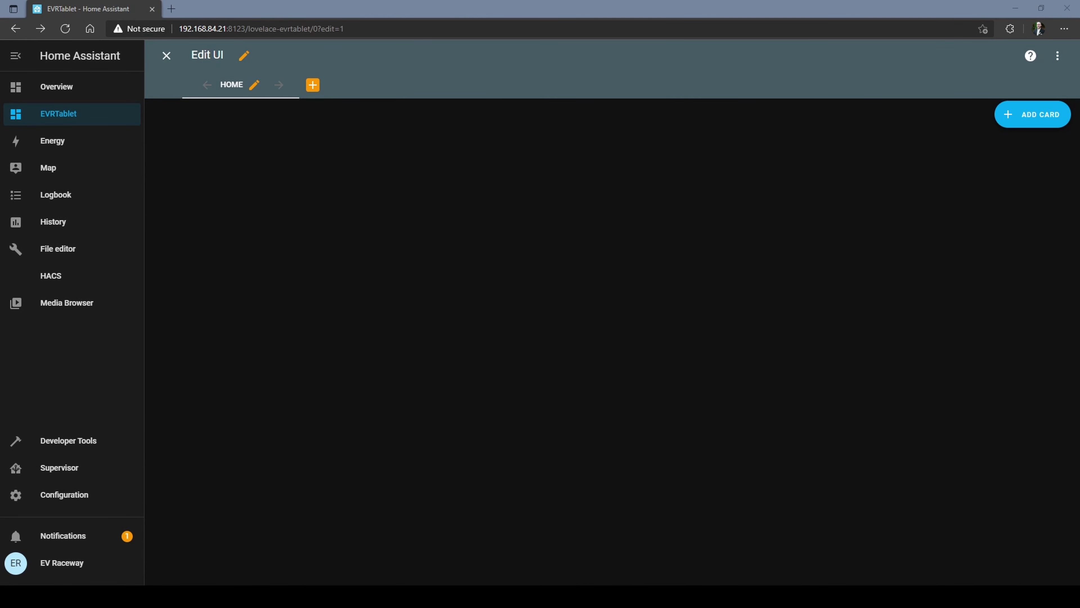
# Step: Add and save a Picture Elements card on the Home view
pyautogui.click(1013, 119)
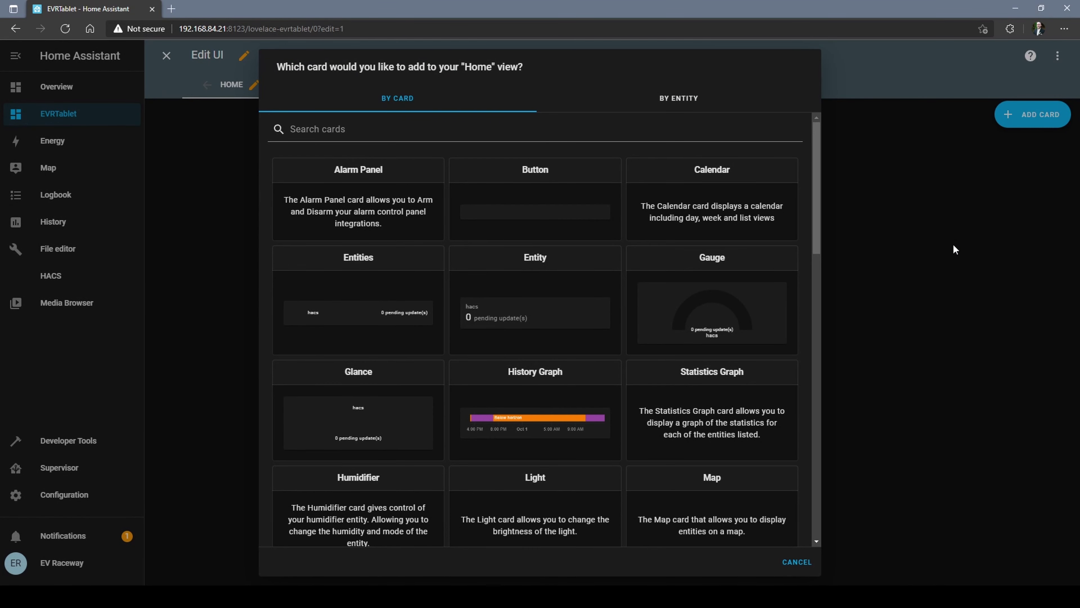
pyautogui.scroll(-10, 410, 294)
pyautogui.click(410, 295)
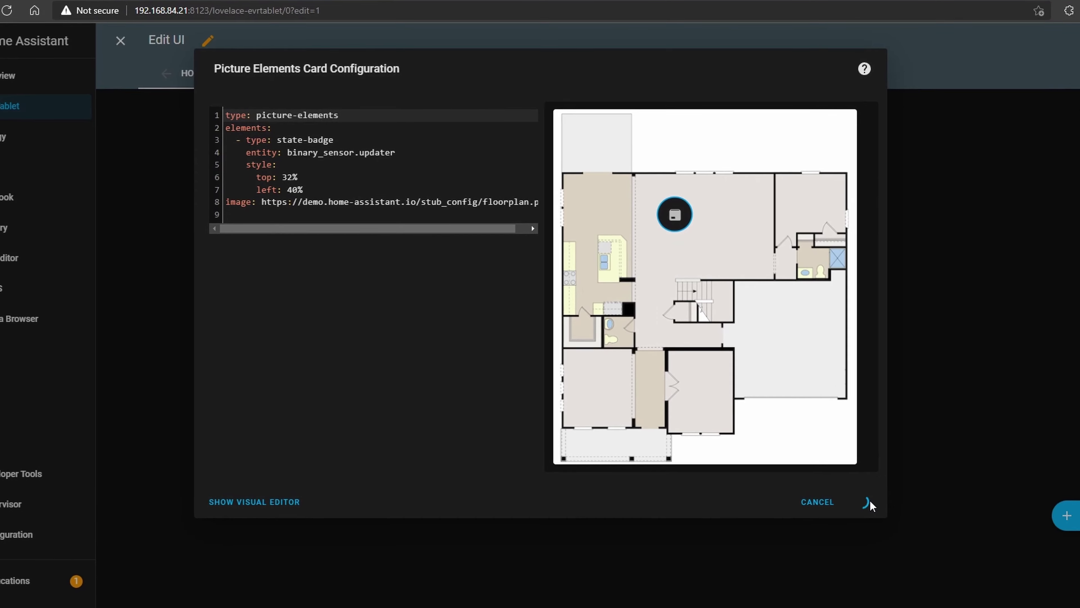
pyautogui.click(852, 491)
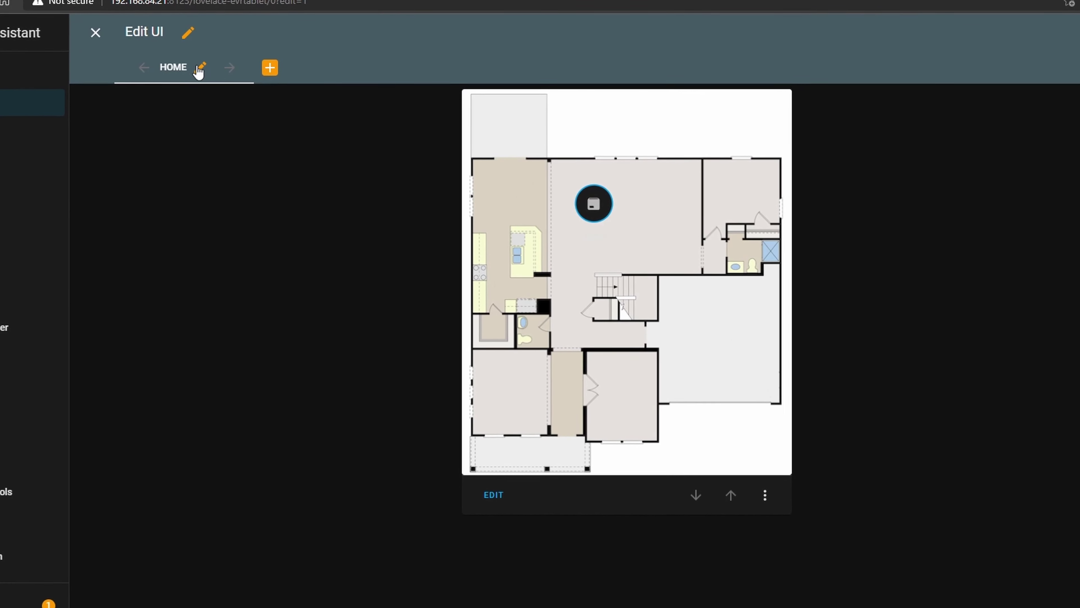
# Step: Change the Home view type to Panel (1 card) and save
pyautogui.click(200, 67)
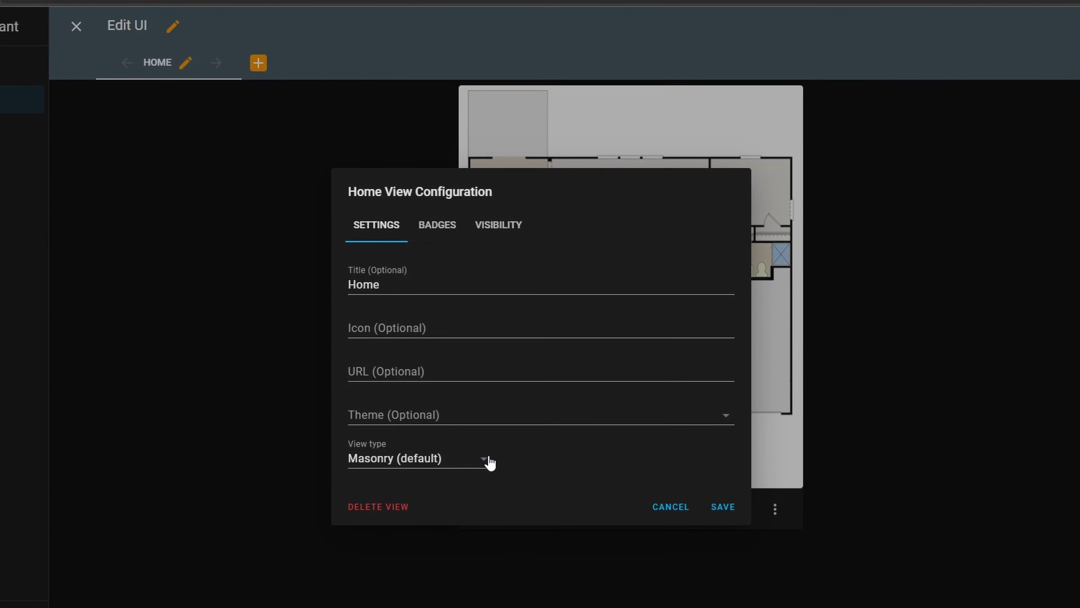
pyautogui.click(485, 460)
pyautogui.click(441, 528)
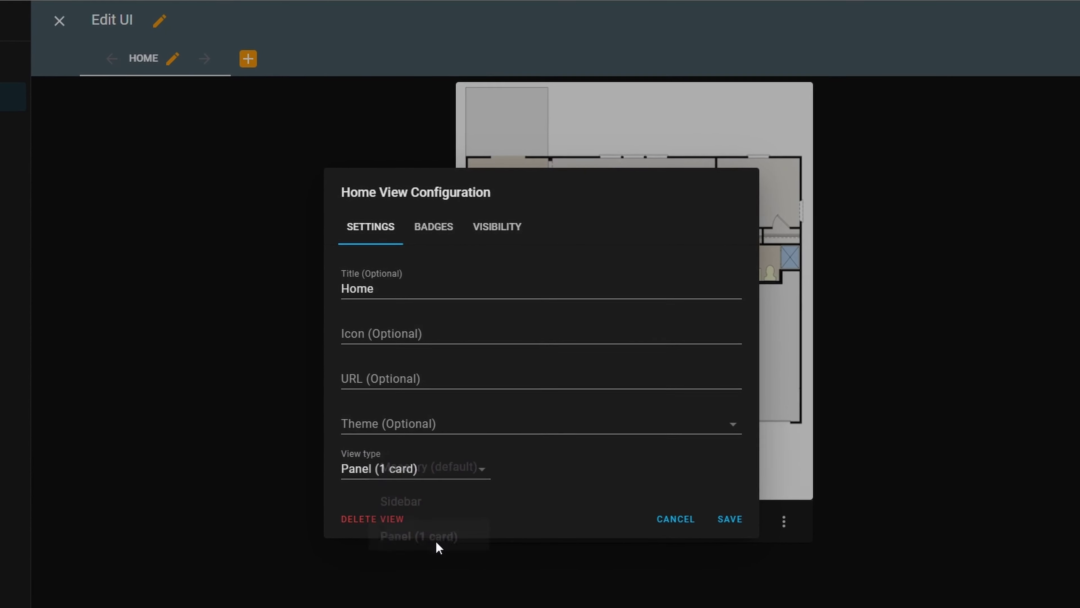
pyautogui.click(737, 529)
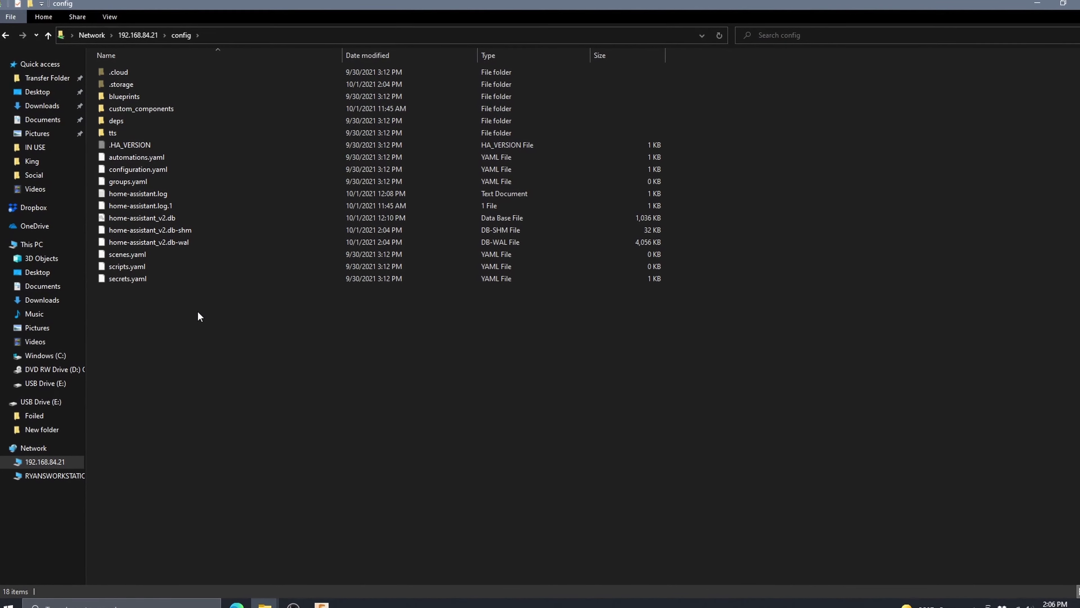
# Step: Create a new folder named www inside config
pyautogui.rightClick(198, 313)
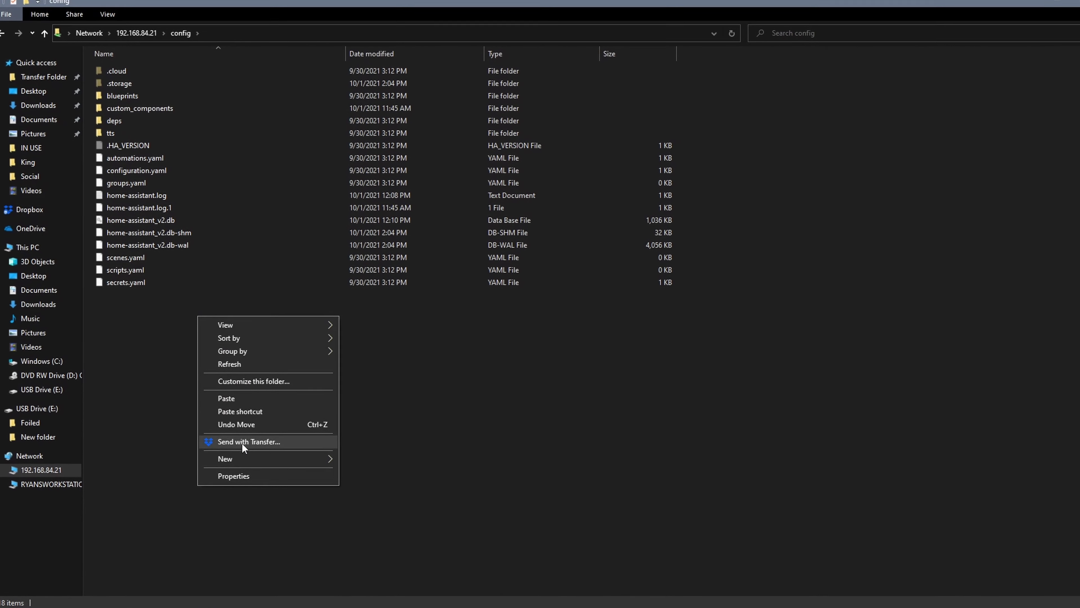
pyautogui.moveTo(243, 447)
pyautogui.click(370, 469)
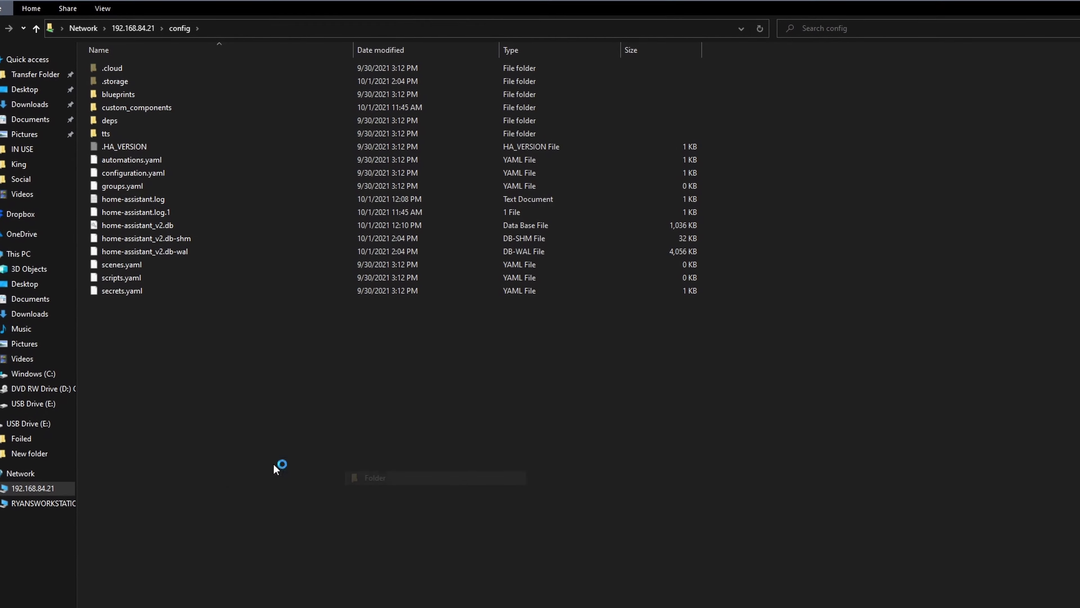
pyautogui.write('www')
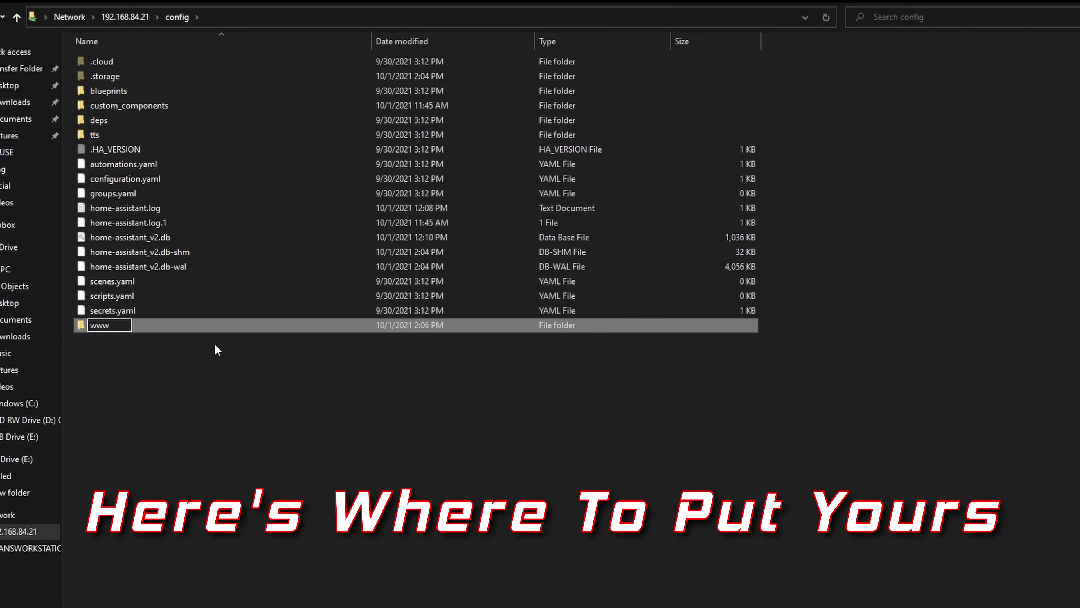
pyautogui.click(216, 350)
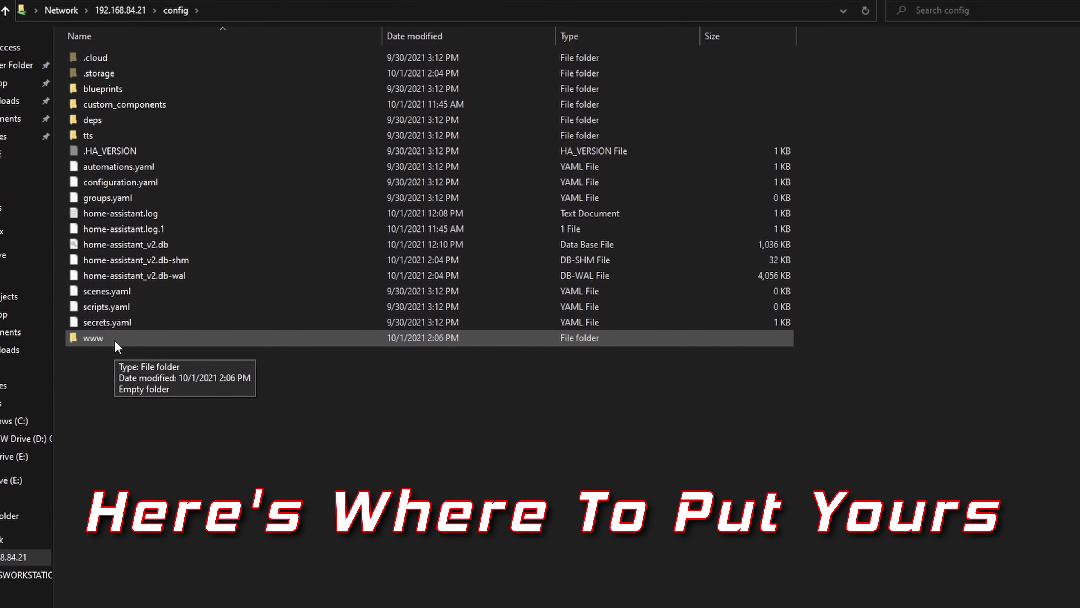
# Step: Paste EVRBlankLayout_9.30.2021.png into the www folder
pyautogui.doubleClick(114, 340)
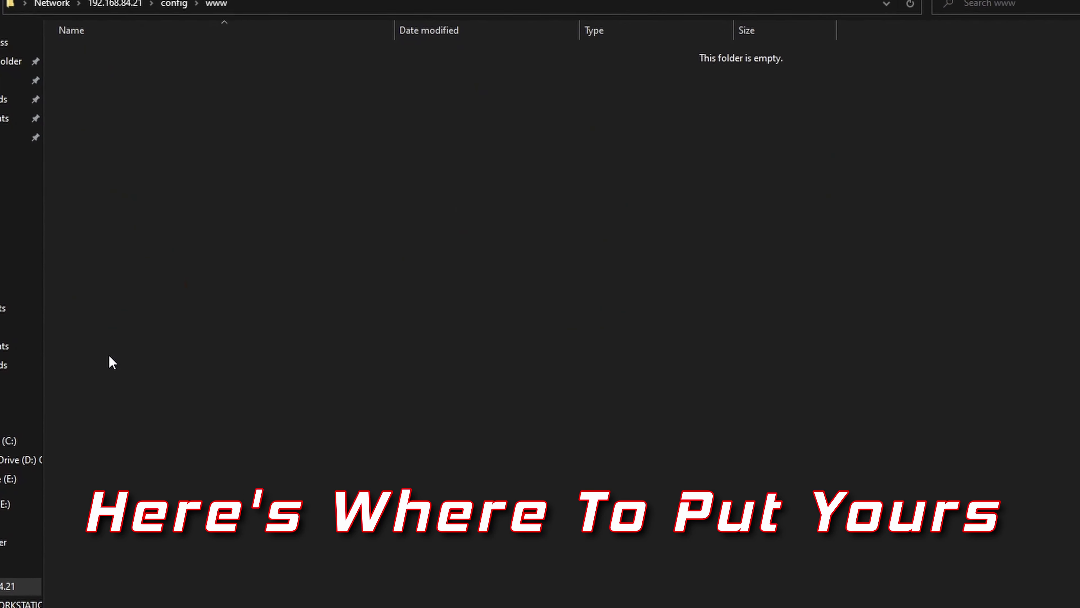
pyautogui.rightClick(308, 264)
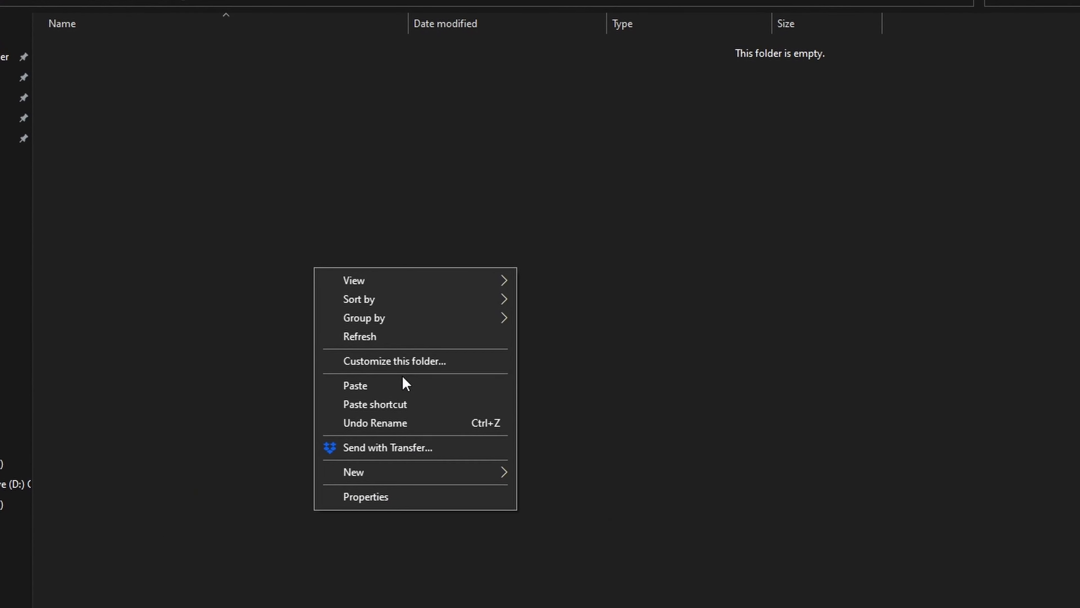
pyautogui.click(404, 385)
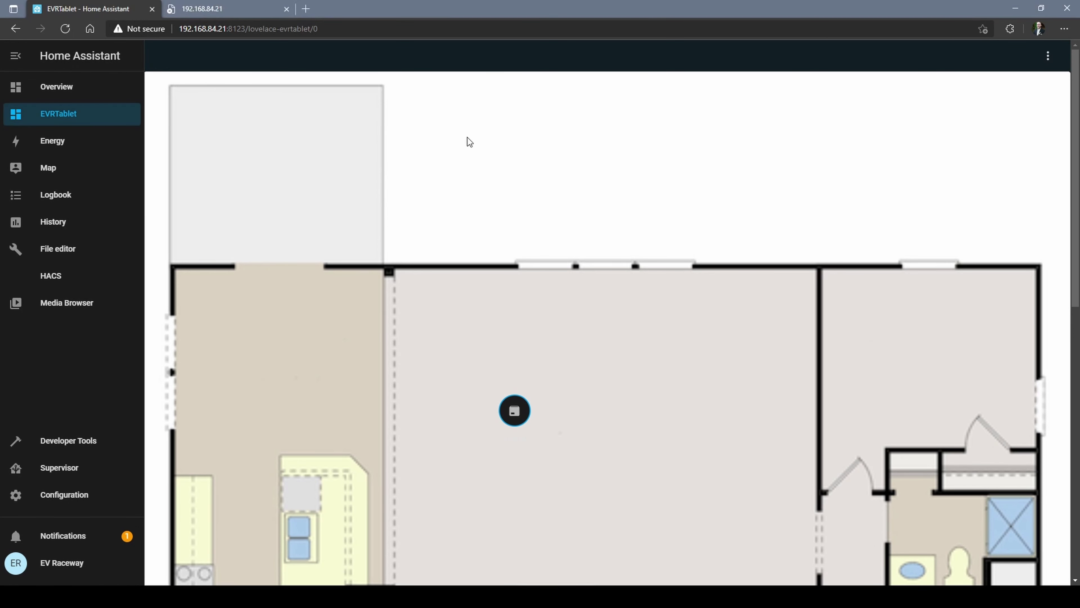
# Step: Enter dashboard edit mode and open the floor-plan card's configuration
pyautogui.click(1047, 55)
pyautogui.click(1008, 88)
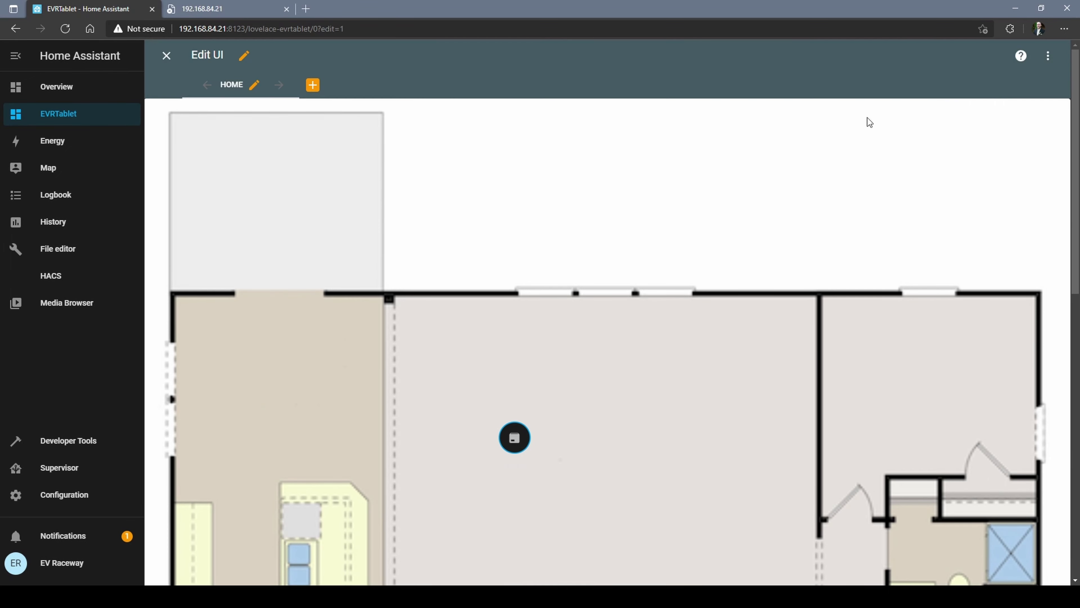
pyautogui.scroll(-10, 352, 366)
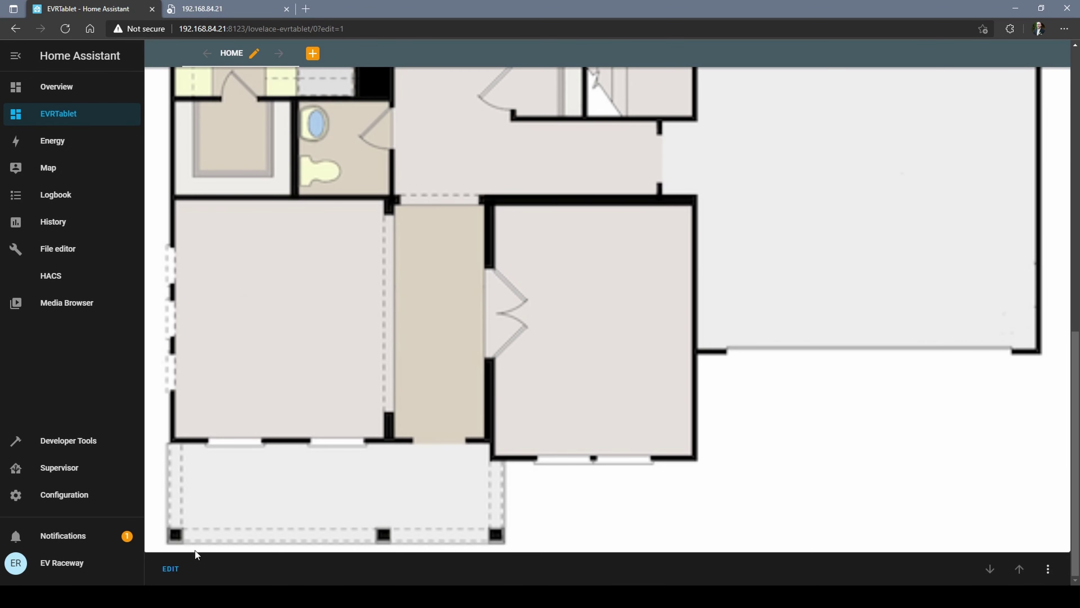
pyautogui.click(172, 569)
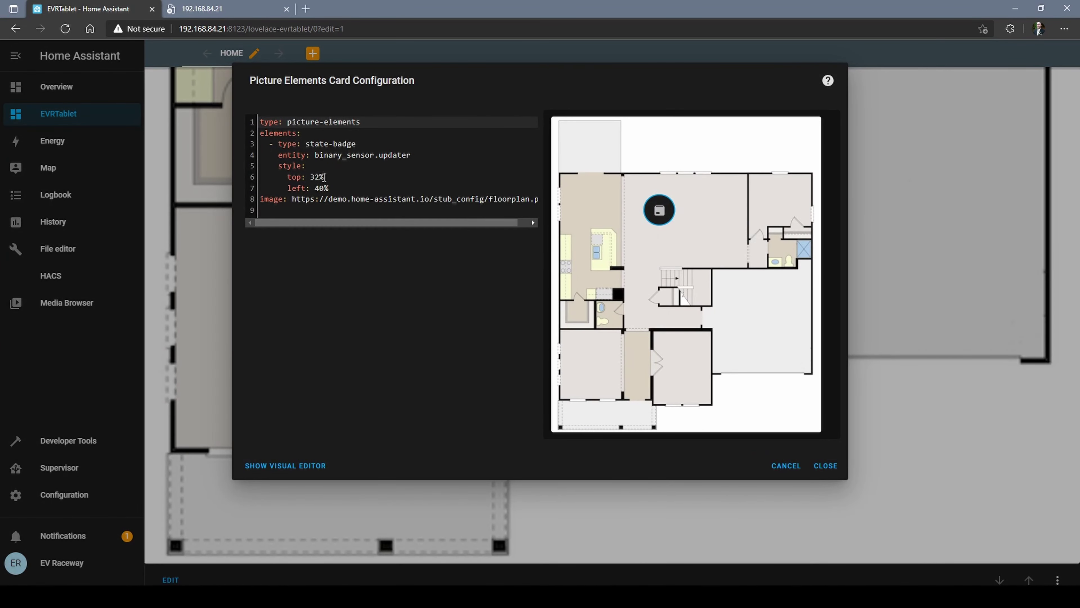
# Step: Place the cursor on the image line and select the full EVRBlankLayout_9.30.2021.png name in Explorer
pyautogui.click(290, 200)
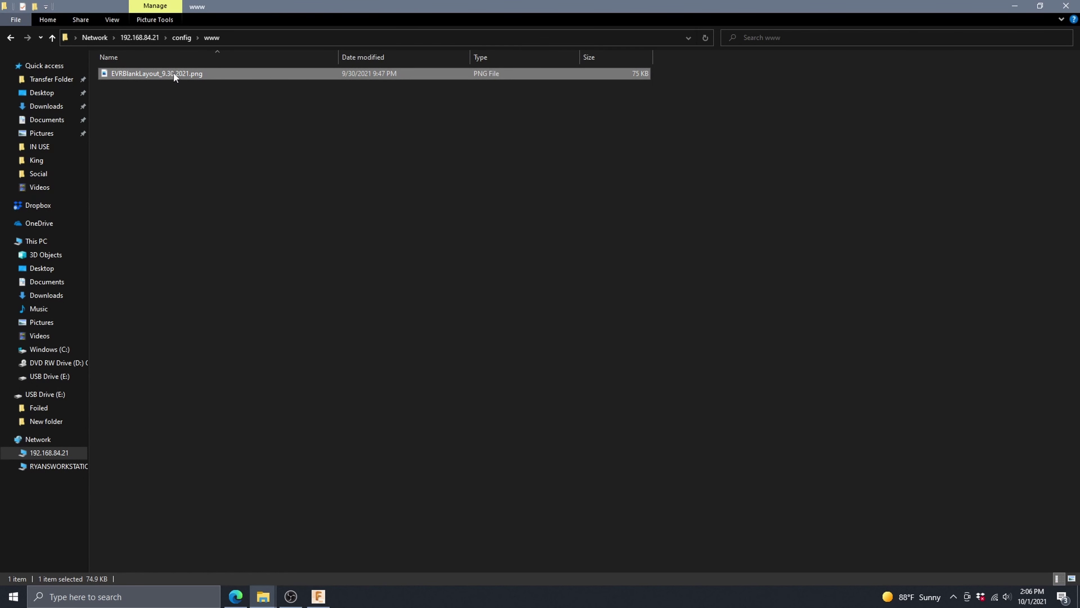
pyautogui.click(174, 72)
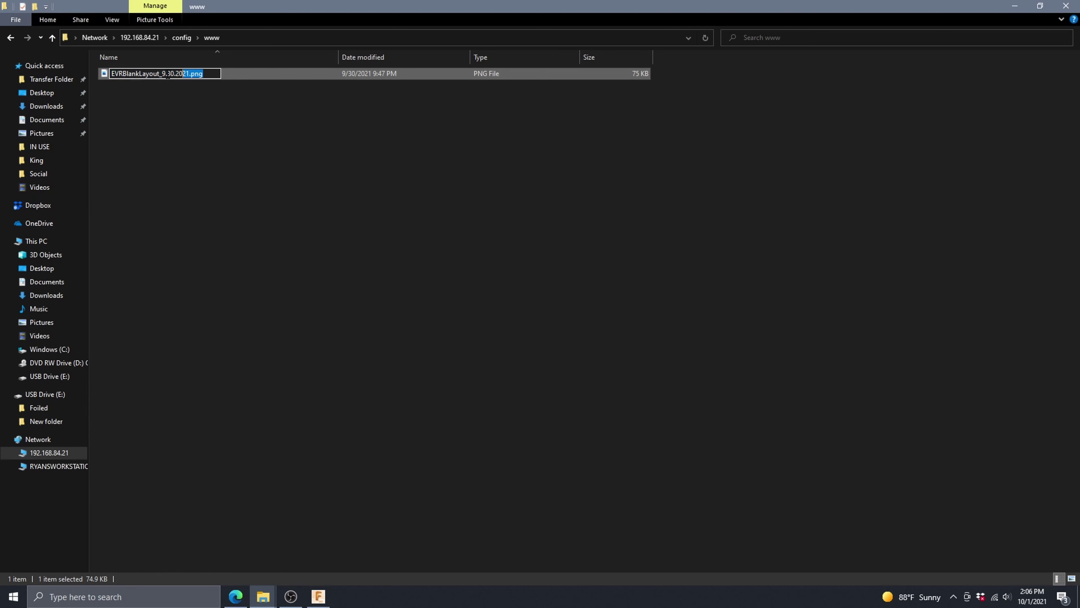
pyautogui.moveTo(111, 73); pyautogui.dragTo(245, 87)
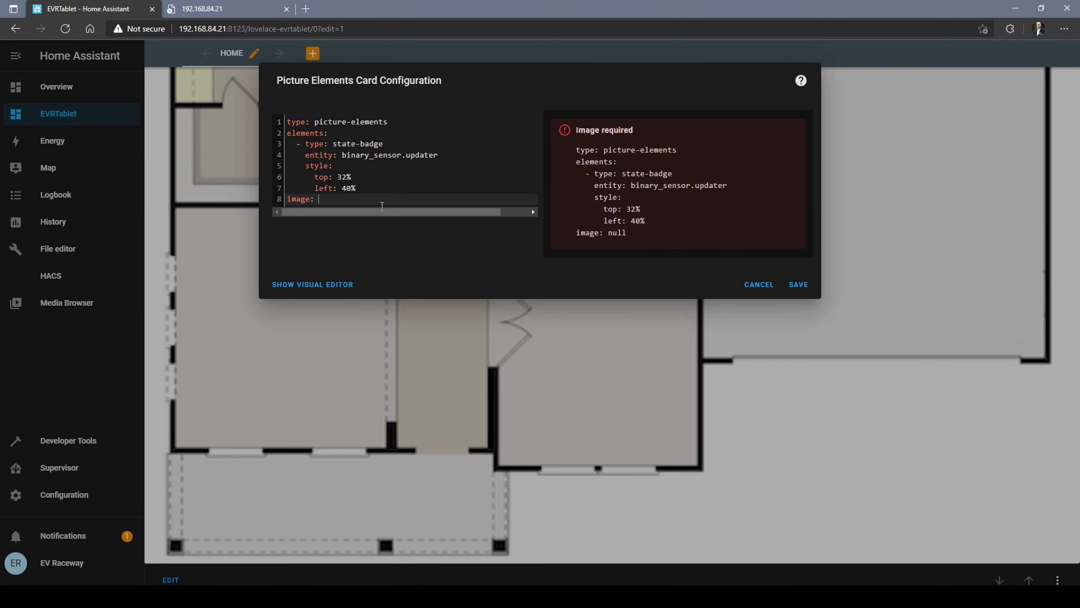
# Step: Paste the file name and prefix it so the image reads local/EVRBlankLayout_9.30.2021.png
pyautogui.write('EVRBlankLayout_9.30.2021.png')
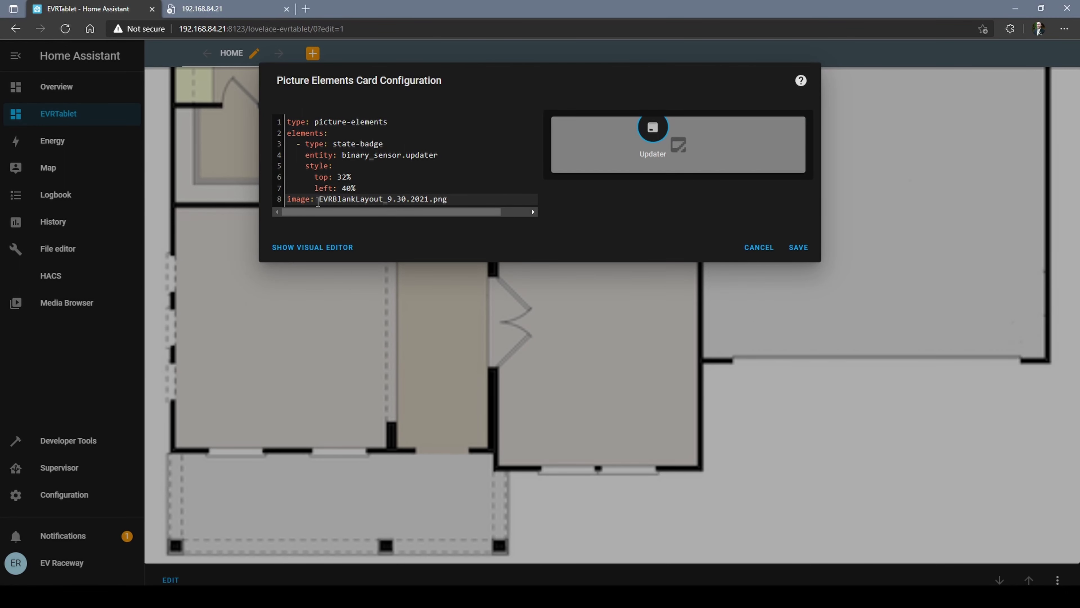
pyautogui.write('local')
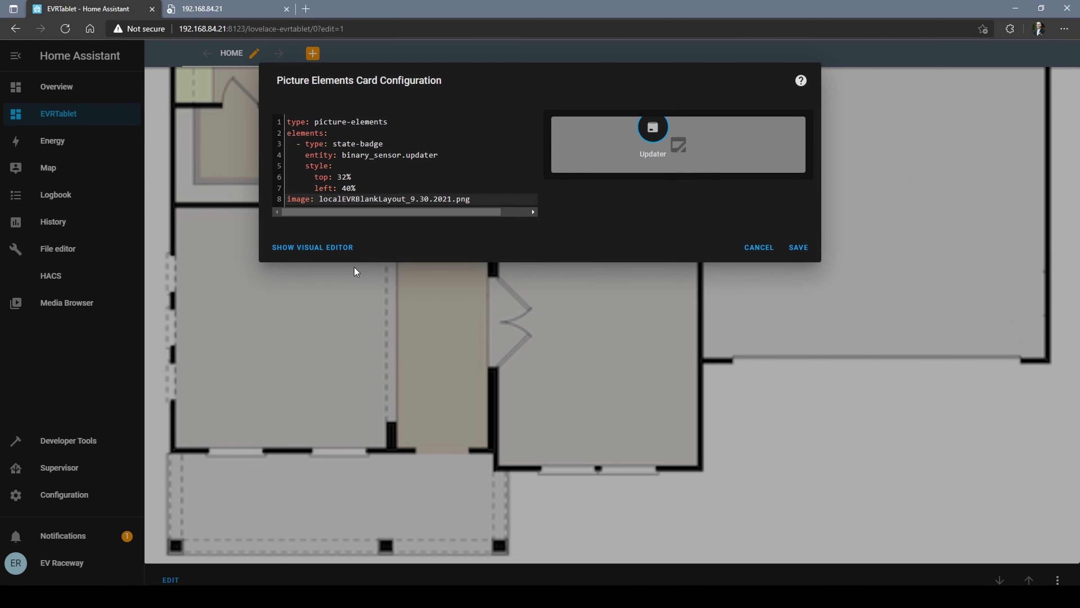
pyautogui.write('/')
# Step: Save the card, restart Home Assistant Core from Supervisor > System, and return to EVRTablet
pyautogui.click(803, 248)
pyautogui.click(64, 493)
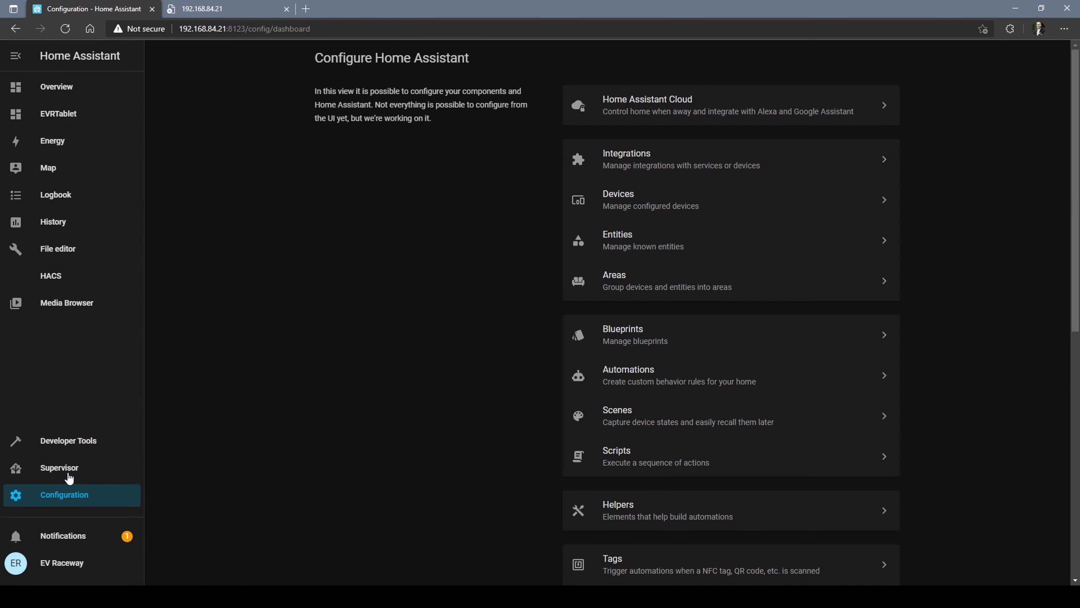
pyautogui.click(68, 473)
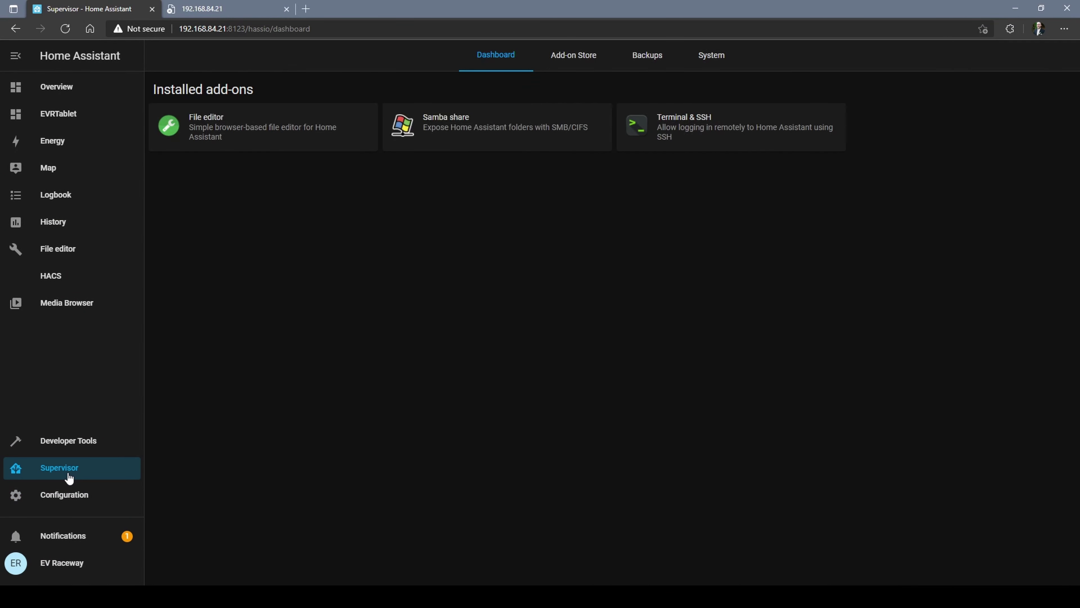
pyautogui.click(701, 63)
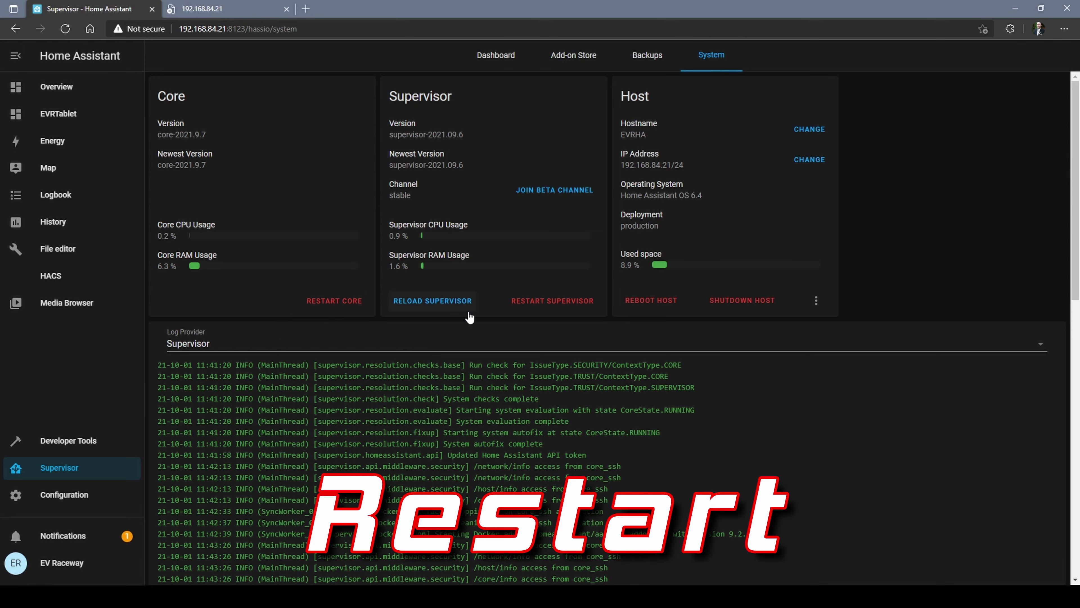
pyautogui.click(340, 301)
pyautogui.click(700, 422)
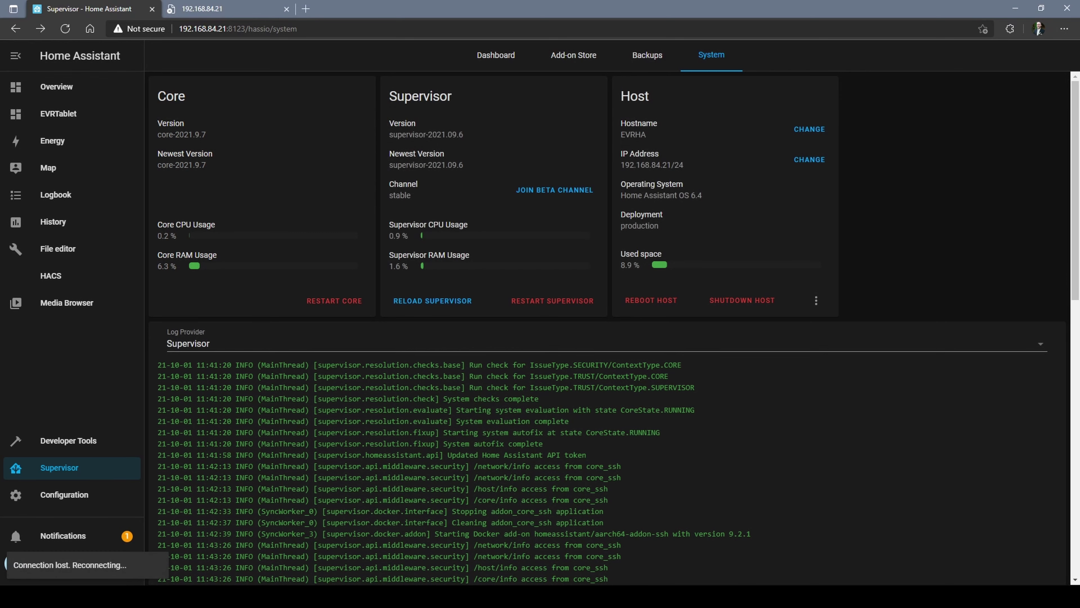
pyautogui.click(59, 114)
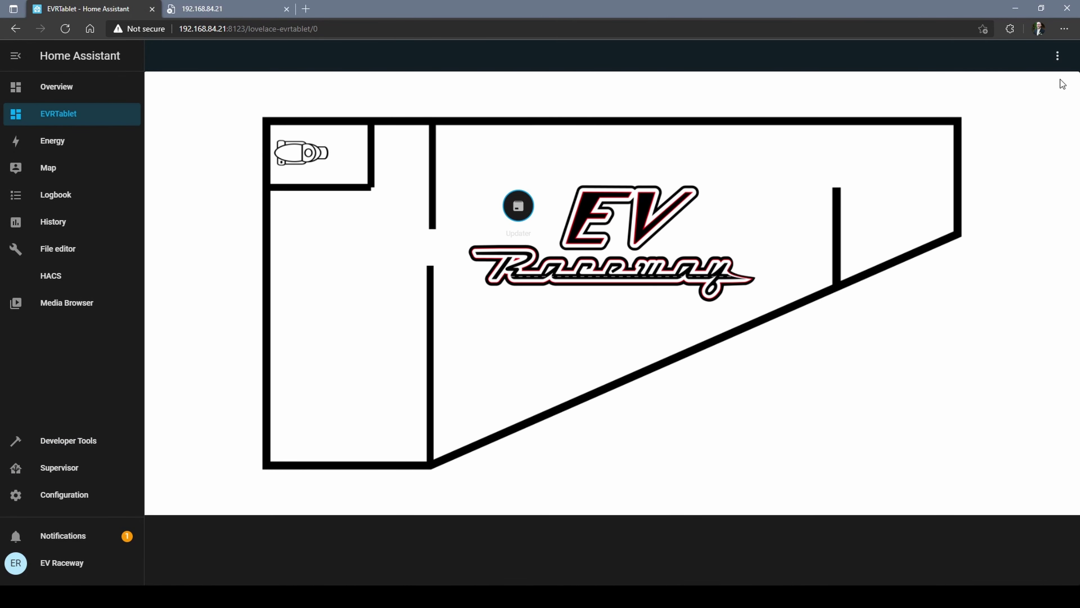
# Step: Enter dashboard edit mode and open the floor-plan card's YAML editor
pyautogui.click(1057, 56)
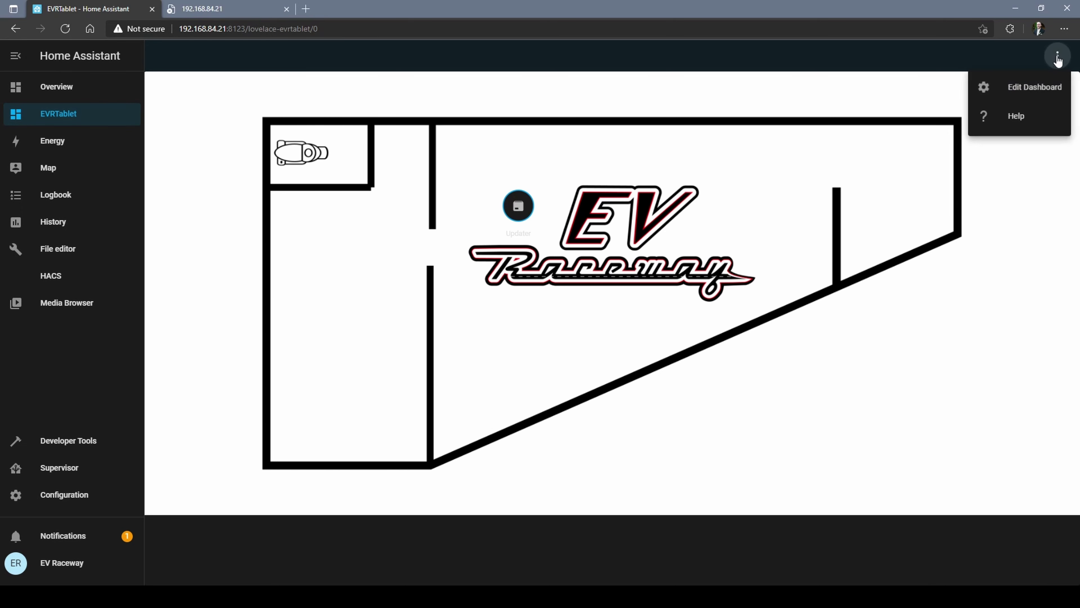
pyautogui.click(1043, 90)
pyautogui.click(170, 571)
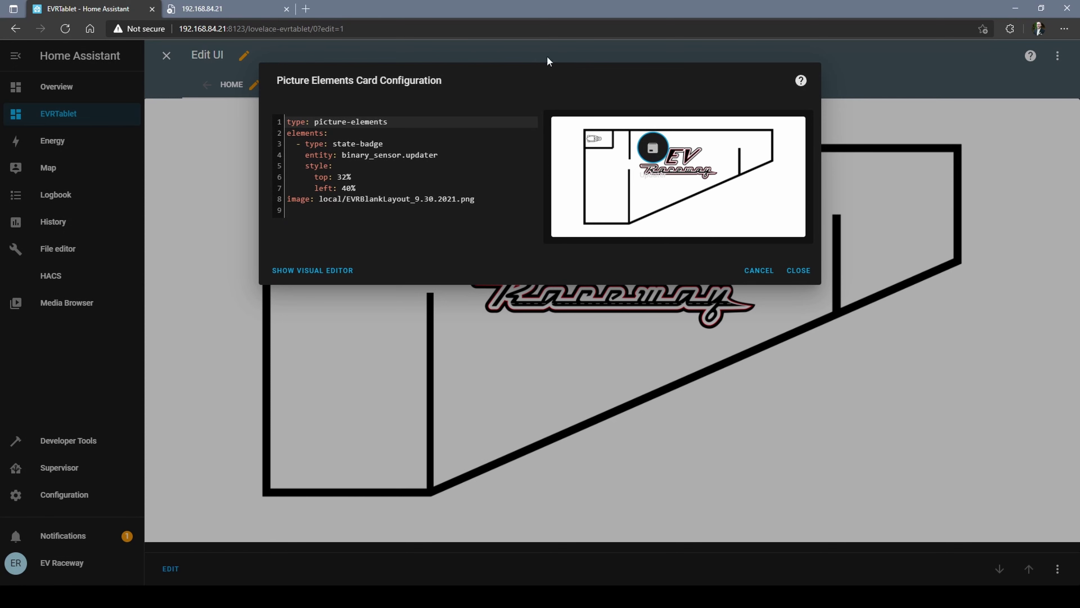
# Step: Add blank lines after 'elements:' and after the badge's 'left: 40%' line
pyautogui.click(375, 183)
pyautogui.press('Return')
pyautogui.press('Return')
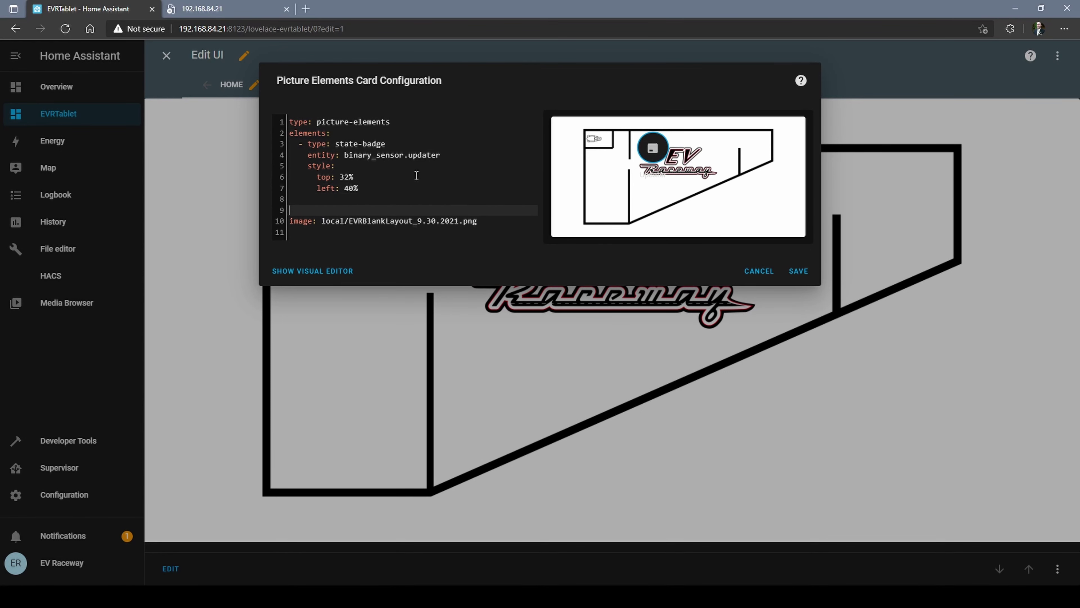
pyautogui.press('Up')
pyautogui.press('Up')
pyautogui.press('Up')
pyautogui.press('Up')
pyautogui.press('Up')
pyautogui.press('Up')
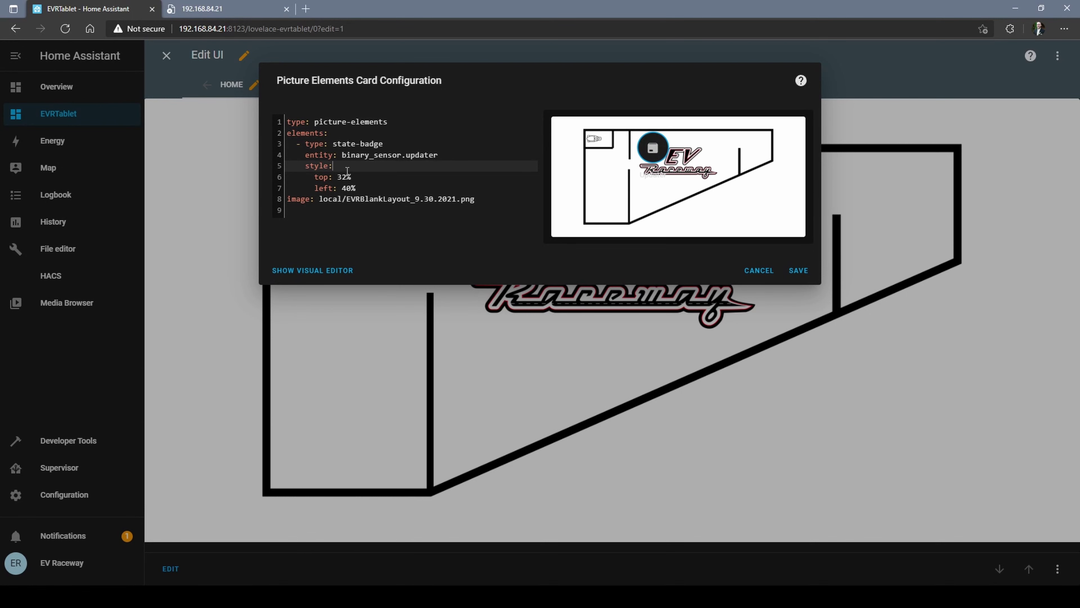
pyautogui.click(388, 136)
pyautogui.press('Return')
pyautogui.press('Down')
pyautogui.press('Down')
pyautogui.press('Down')
pyautogui.press('Down')
pyautogui.press('Down')
pyautogui.press('End')
pyautogui.press('Return')
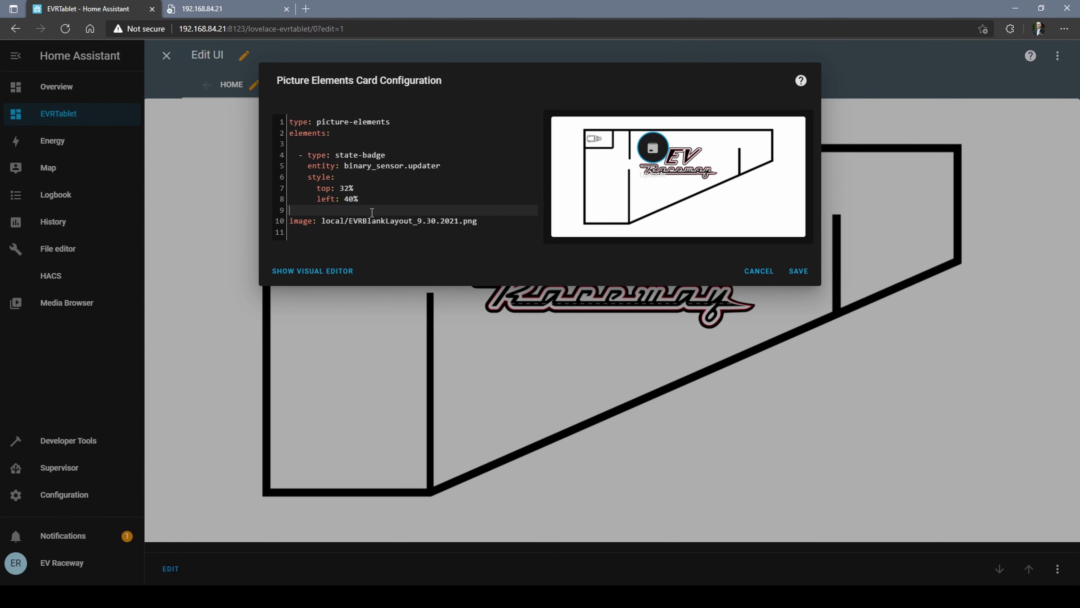
# Step: Change the updater badge's position to top 10% and left 10%, then save the card
pyautogui.click(344, 188)
pyautogui.moveTo(346, 188); pyautogui.dragTo(340, 188)
pyautogui.press('BackSpace')
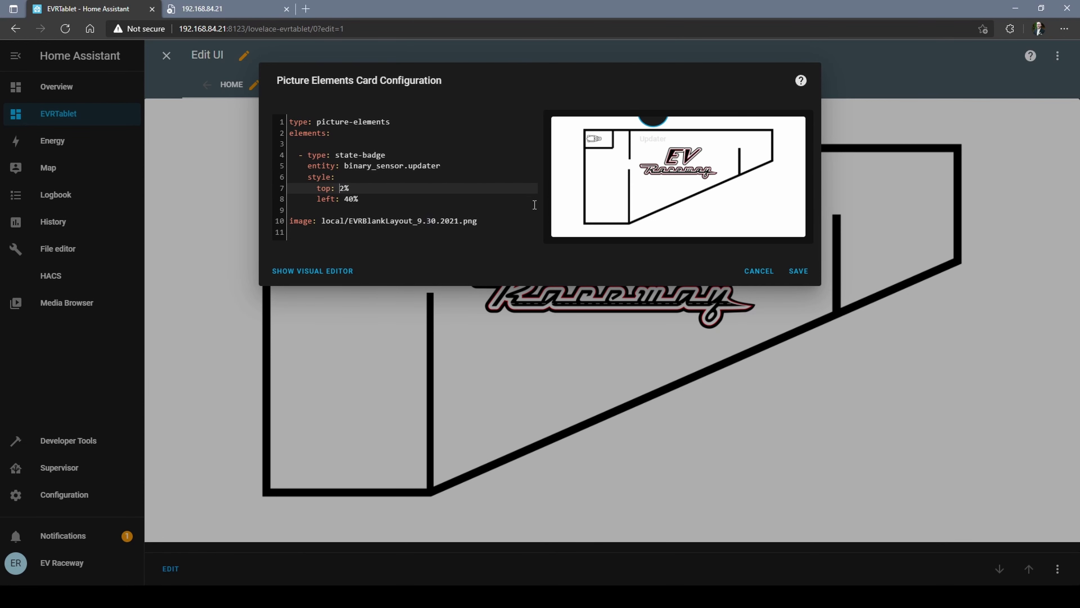
pyautogui.press('Delete')
pyautogui.write('10')
pyautogui.press('Down')
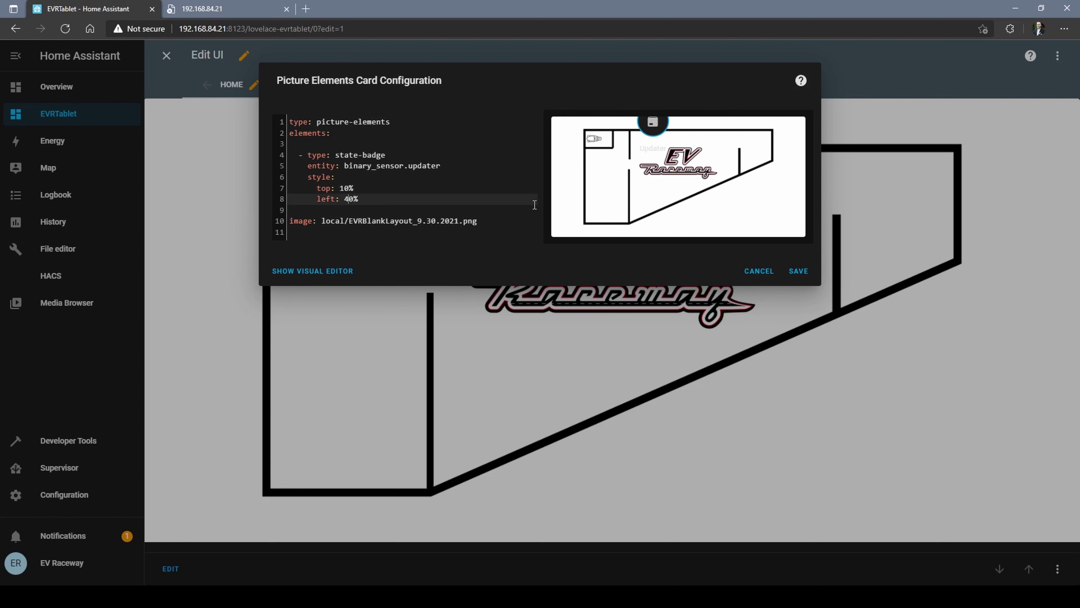
pyautogui.press('Delete')
pyautogui.write('1')
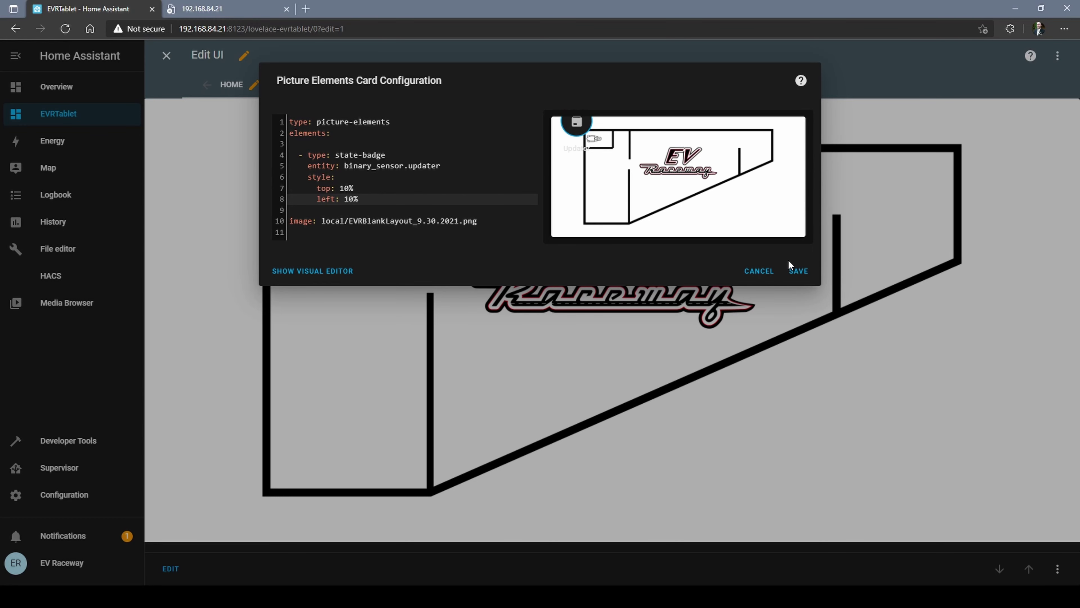
pyautogui.click(796, 270)
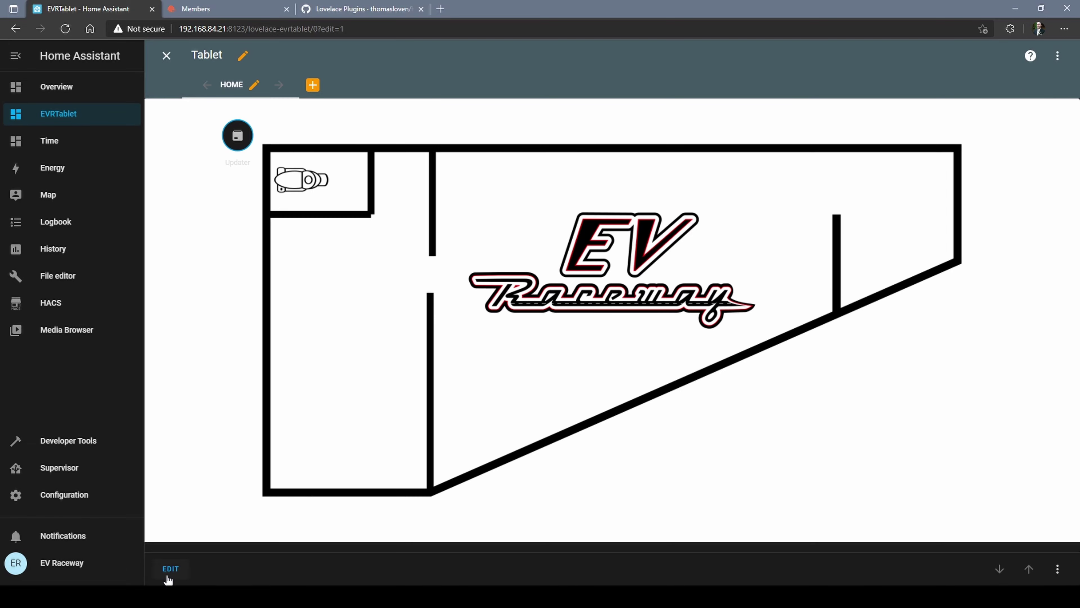
# Step: Reopen the card YAML and paste a duplicate of the updater badge block
pyautogui.click(170, 569)
pyautogui.click(364, 131)
pyautogui.press('Return')
pyautogui.press('Down')
pyautogui.press('Down')
pyautogui.press('Down')
pyautogui.press('Down')
pyautogui.press('Down')
pyautogui.press('Down')
pyautogui.press('Return')
pyautogui.press('Return')
pyautogui.press('Return')
pyautogui.click(333, 225)
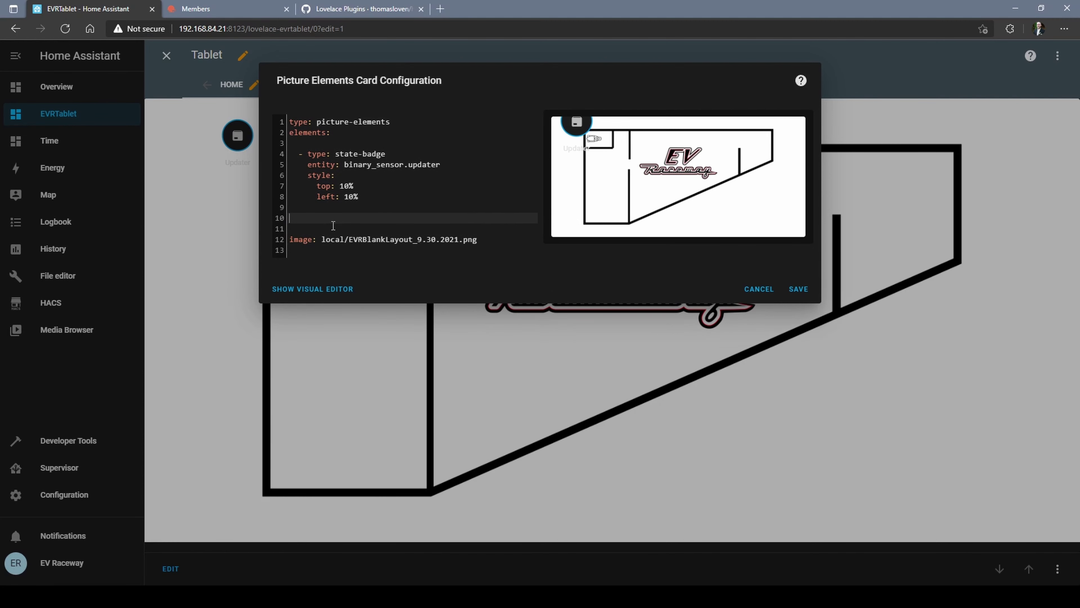
pyautogui.moveTo(368, 198); pyautogui.dragTo(269, 155)
pyautogui.hotkey('ctrl', 'c')
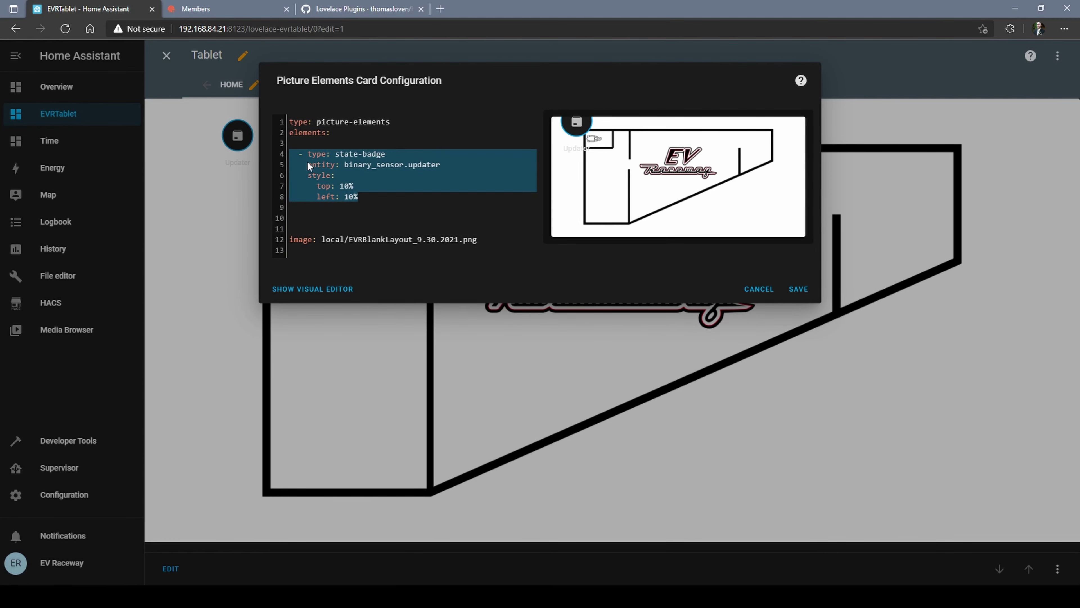
pyautogui.click(324, 220)
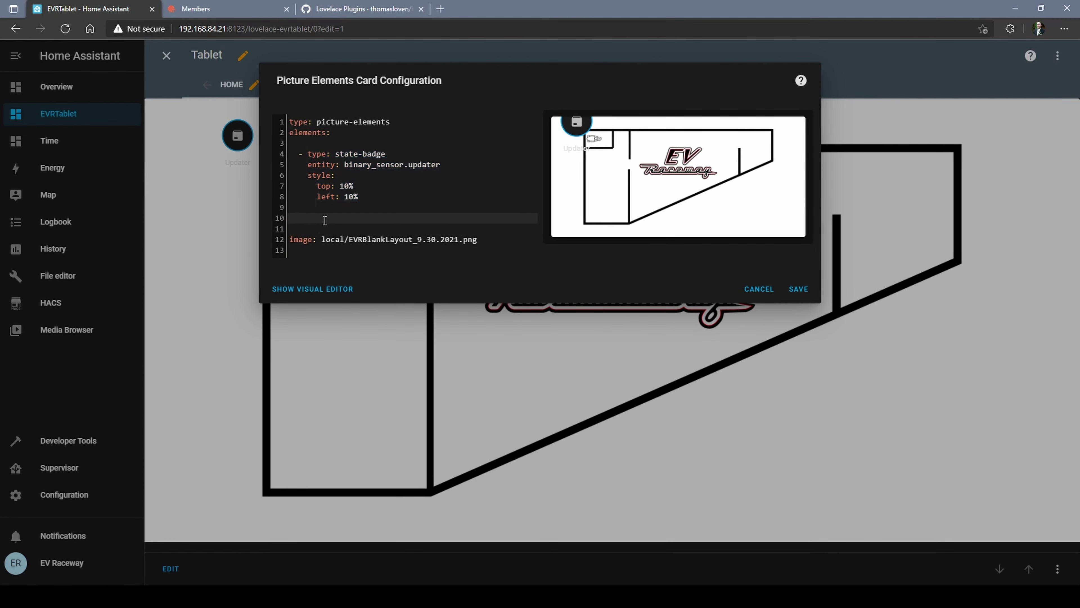
pyautogui.hotkey('ctrl', 'v')
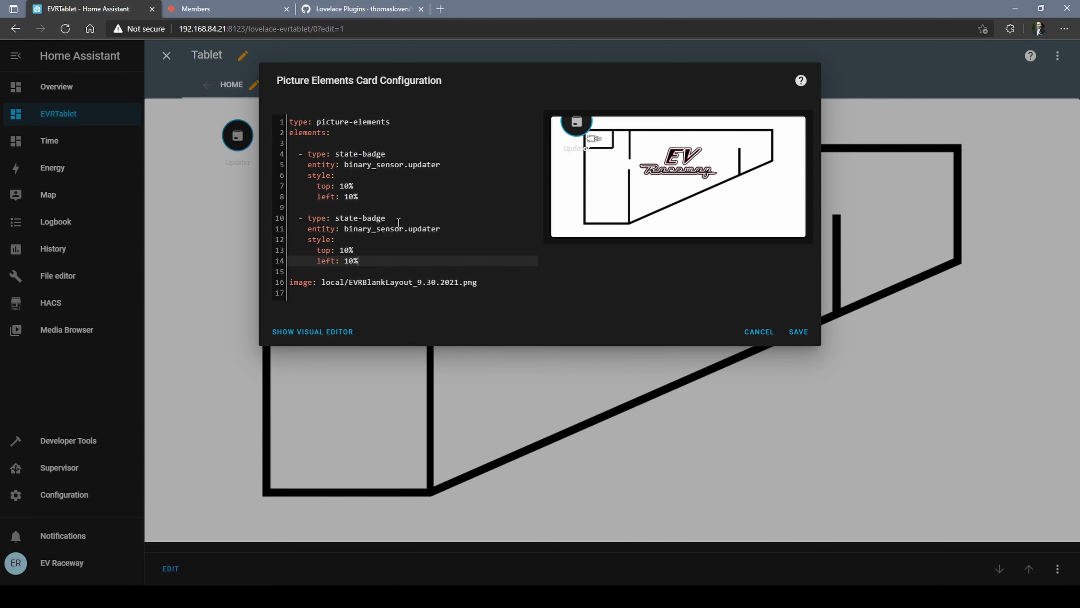
# Step: Turn the copy into a state-label for sensor.openweathermap_temperature at top 5%, left 90%
pyautogui.moveTo(397, 219); pyautogui.dragTo(371, 217)
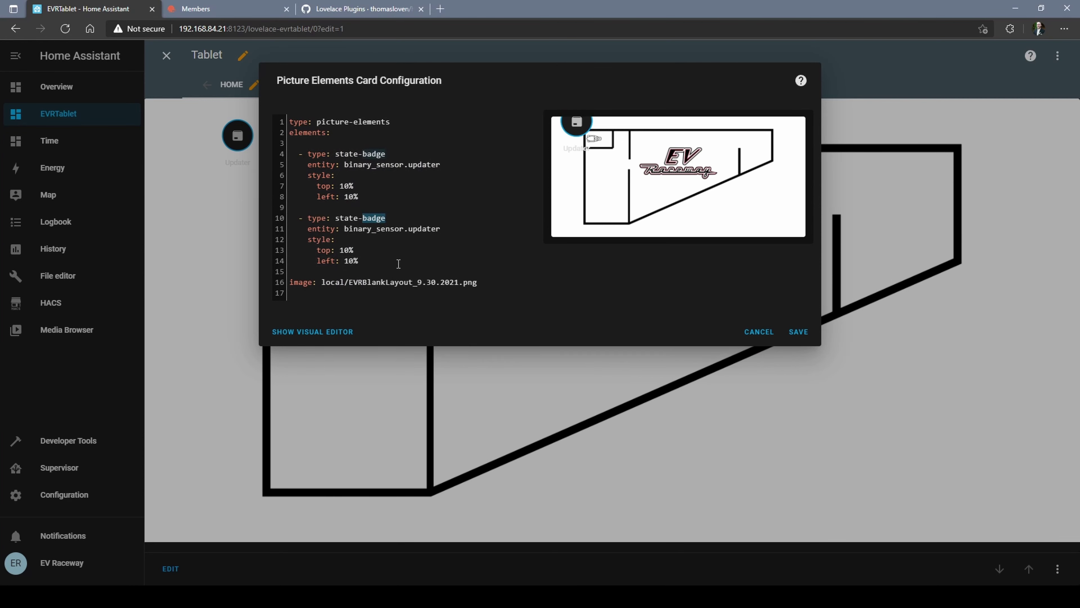
pyautogui.write('l')
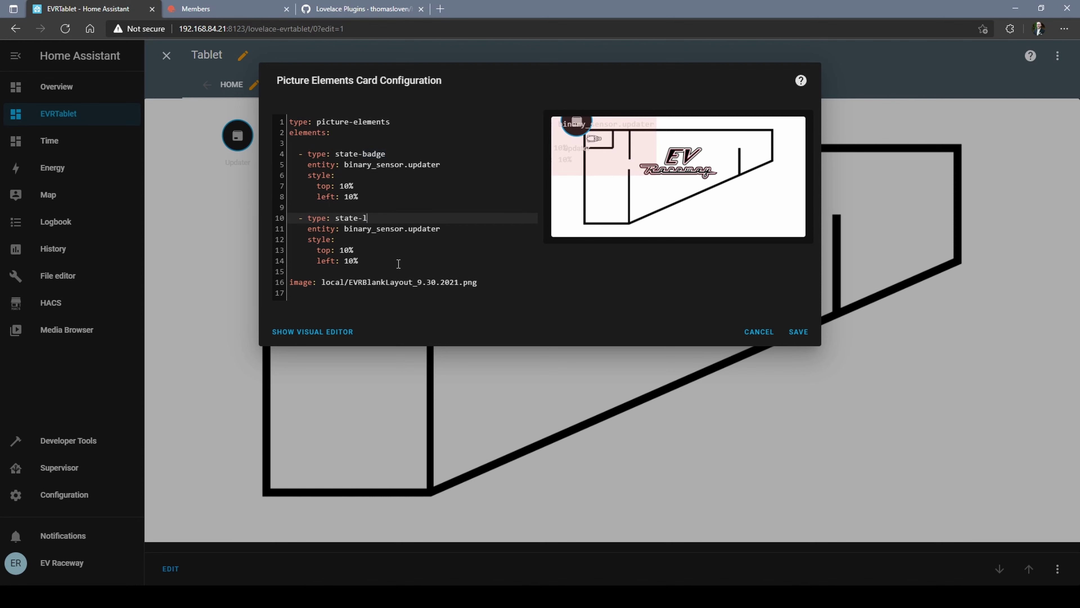
pyautogui.write('abel')
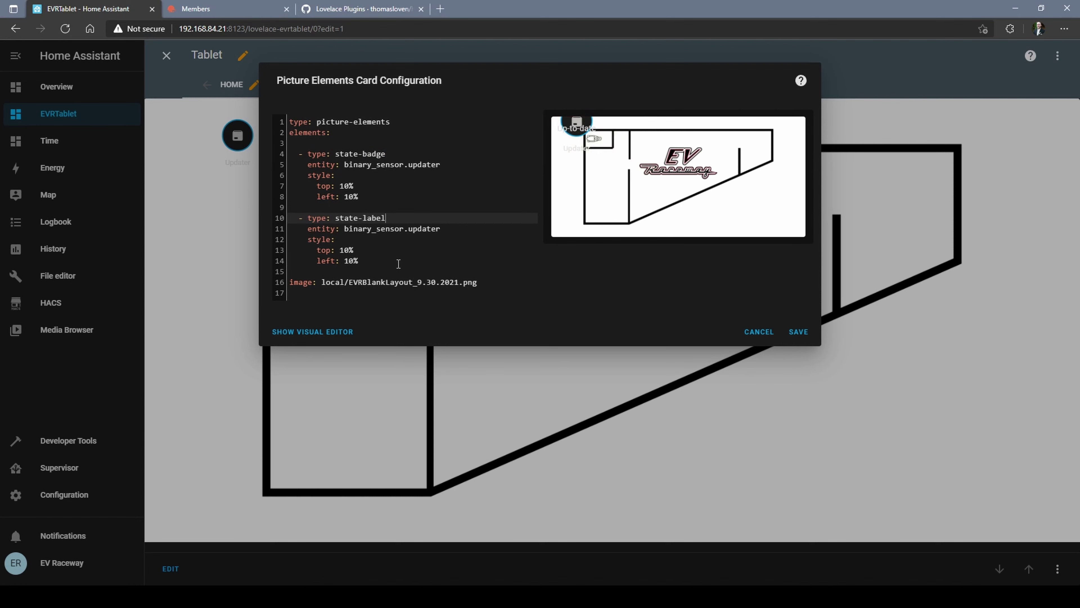
pyautogui.press('Down')
pyautogui.press('End')
pyautogui.hotkey('ctrl', 'shift', 'Left')
pyautogui.hotkey('ctrl', 'shift', 'Left')
pyautogui.hotkey('ctrl', 'shift', 'Left')
pyautogui.write('sensor.openweathermap_t')
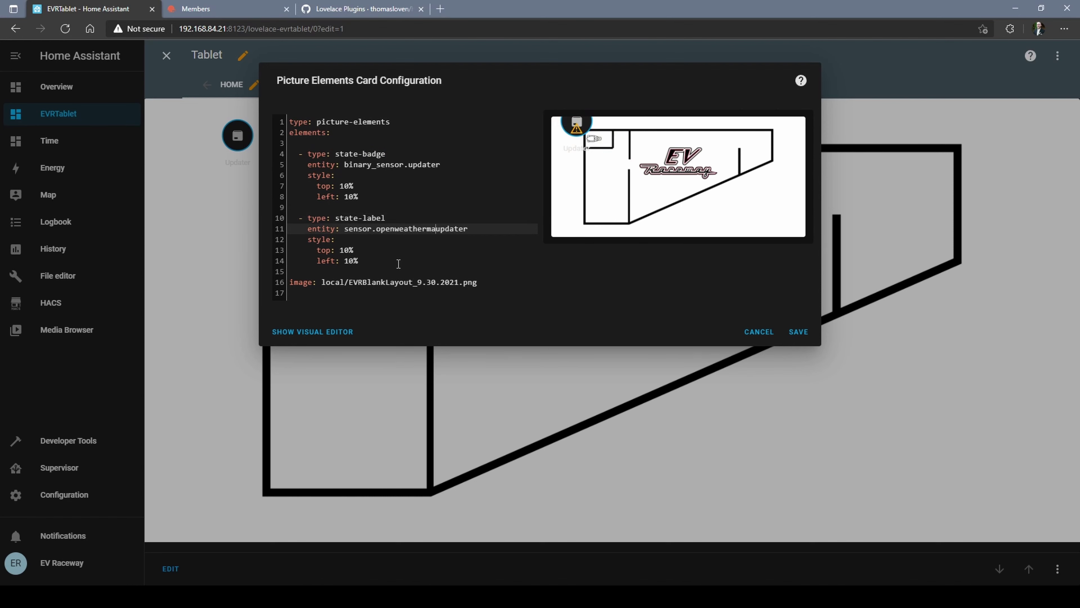
pyautogui.write('emperature')
pyautogui.press('Down')
pyautogui.press('Down')
pyautogui.press('Left')
pyautogui.press('BackSpace')
pyautogui.press('BackSpace')
pyautogui.write('5')
pyautogui.press('Down')
pyautogui.press('Delete')
pyautogui.press('Delete')
pyautogui.write('90')
# Step: Style the label font-size 200%, black, red shadow, bold; save and open its details
pyautogui.press('End')
pyautogui.press('Return')
pyautogui.write('font-size: 200%')
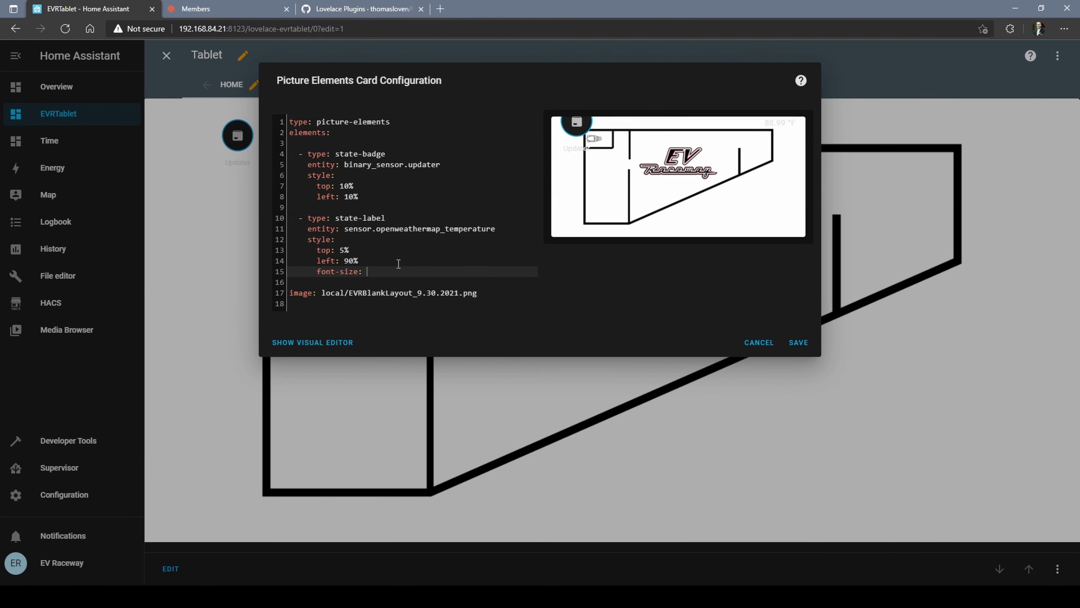
pyautogui.press('Return')
pyautogui.write('font-color: black')
pyautogui.press('Return')
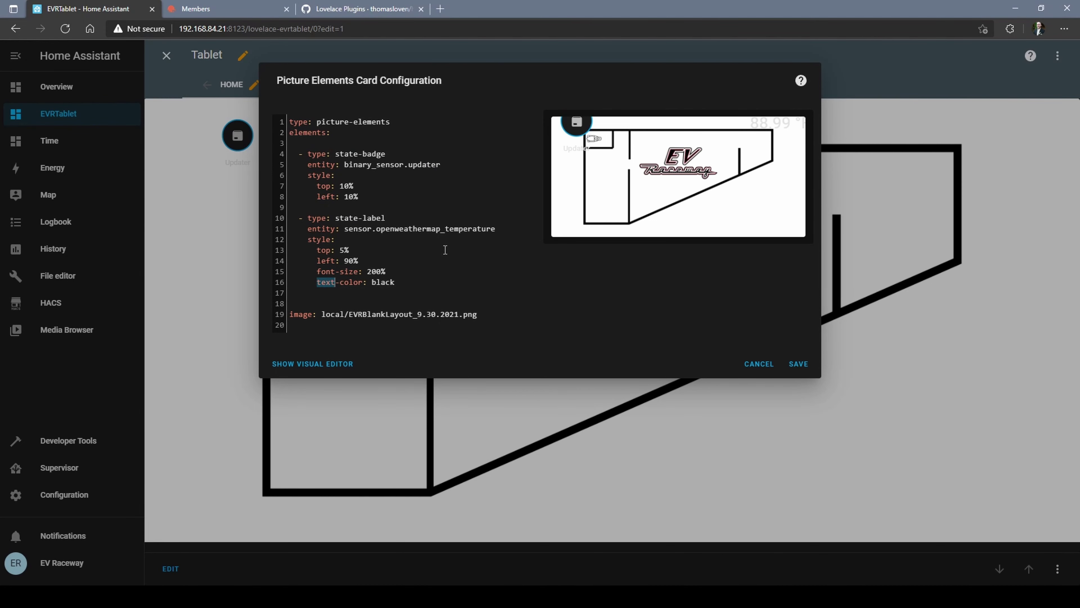
pyautogui.press('Return')
pyautogui.write('font-shadow: red')
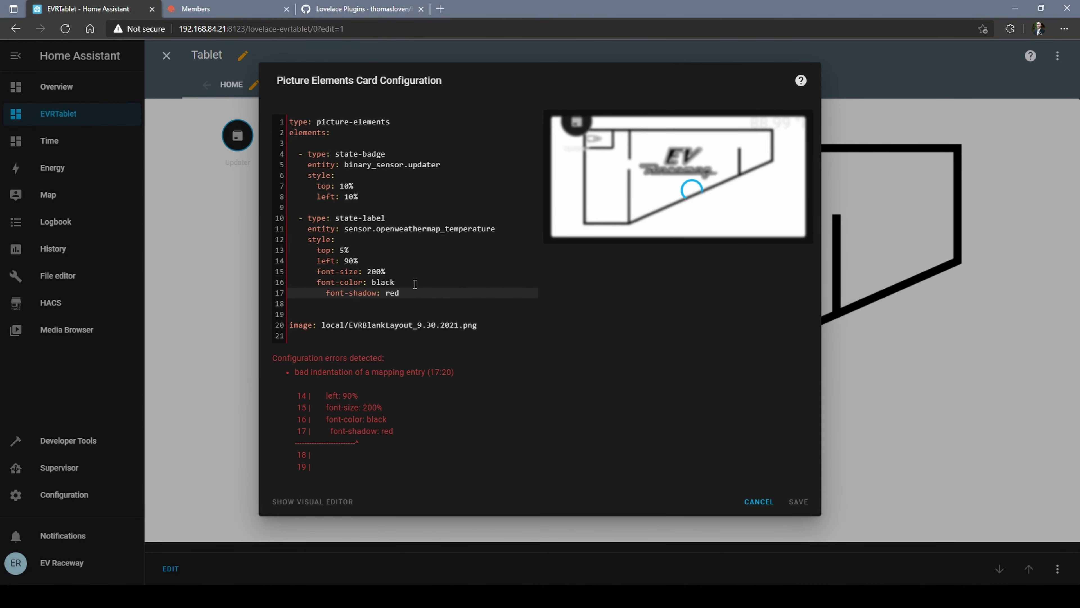
pyautogui.hotkey('shift', 'Tab')
pyautogui.press('Return')
pyautogui.write('font-weight: bold')
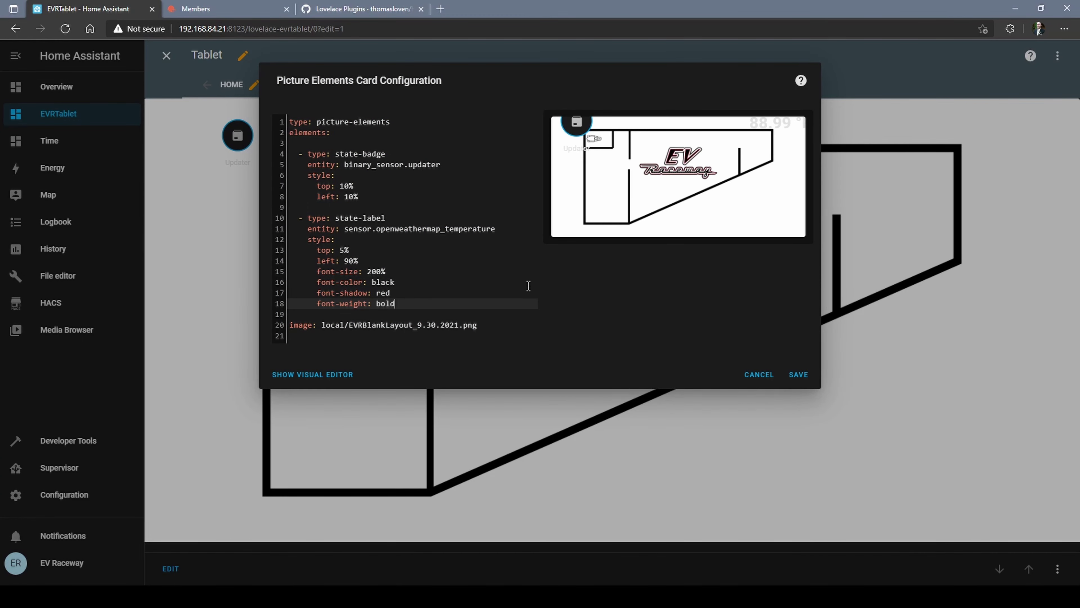
pyautogui.click(798, 374)
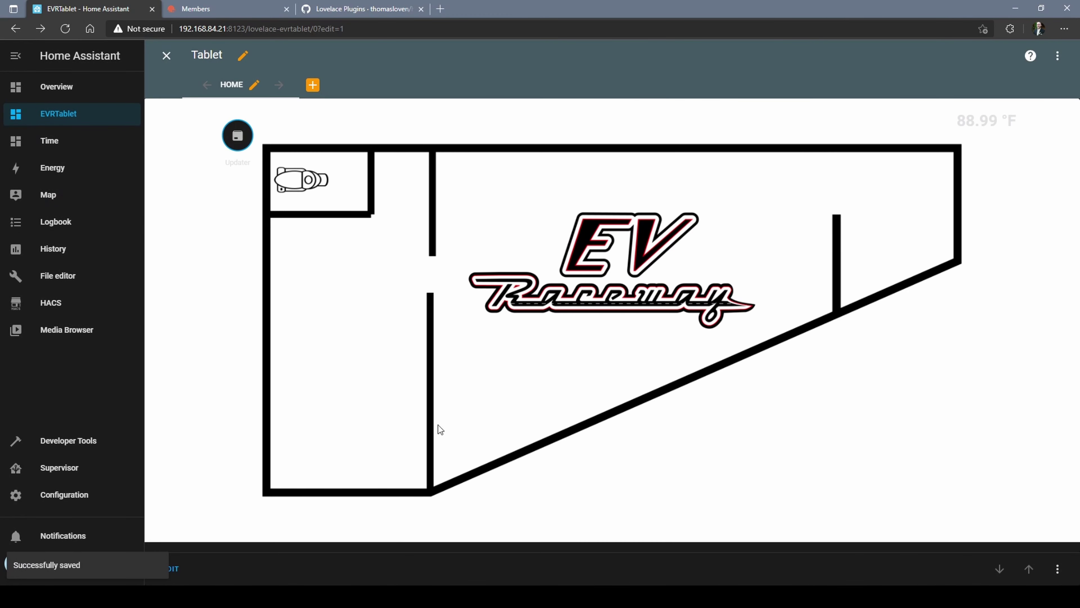
pyautogui.click(969, 128)
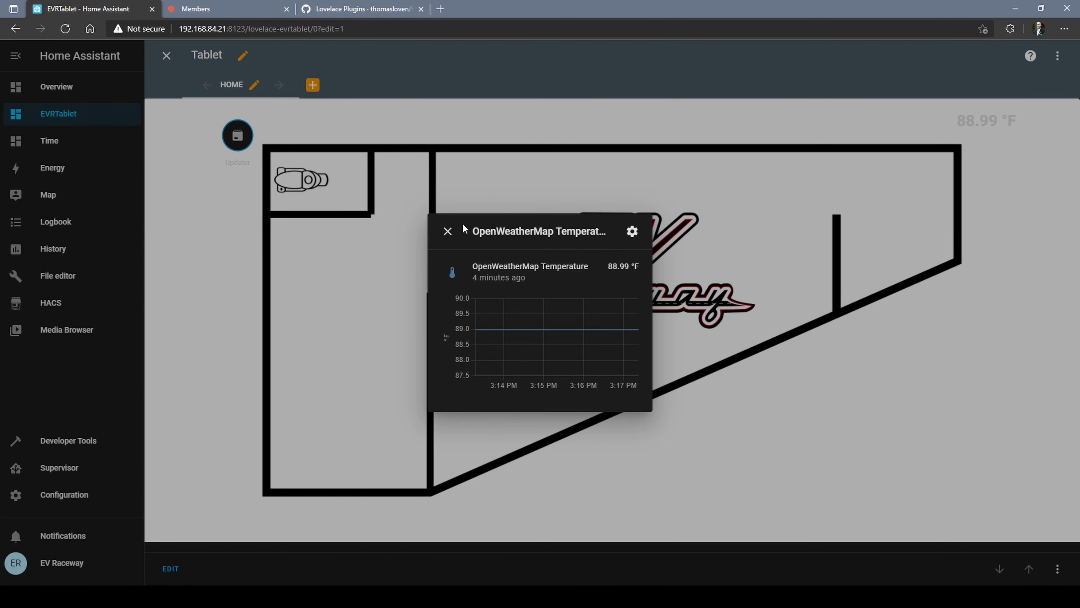
# Step: Close the temperature details and open the Picture Elements card documentation
pyautogui.click(447, 232)
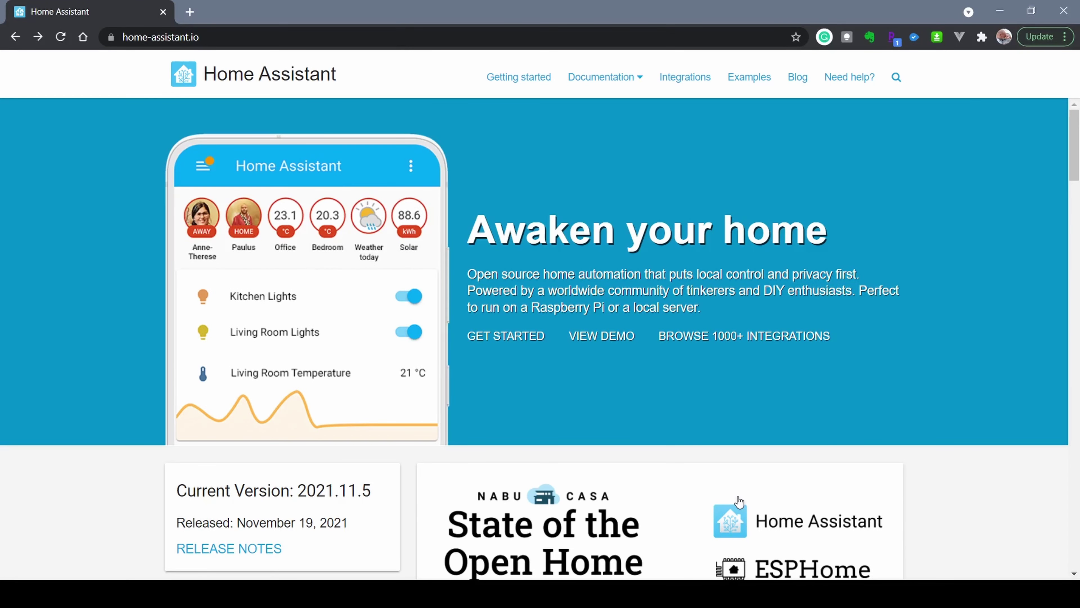
pyautogui.moveTo(603, 77)
pyautogui.click(604, 269)
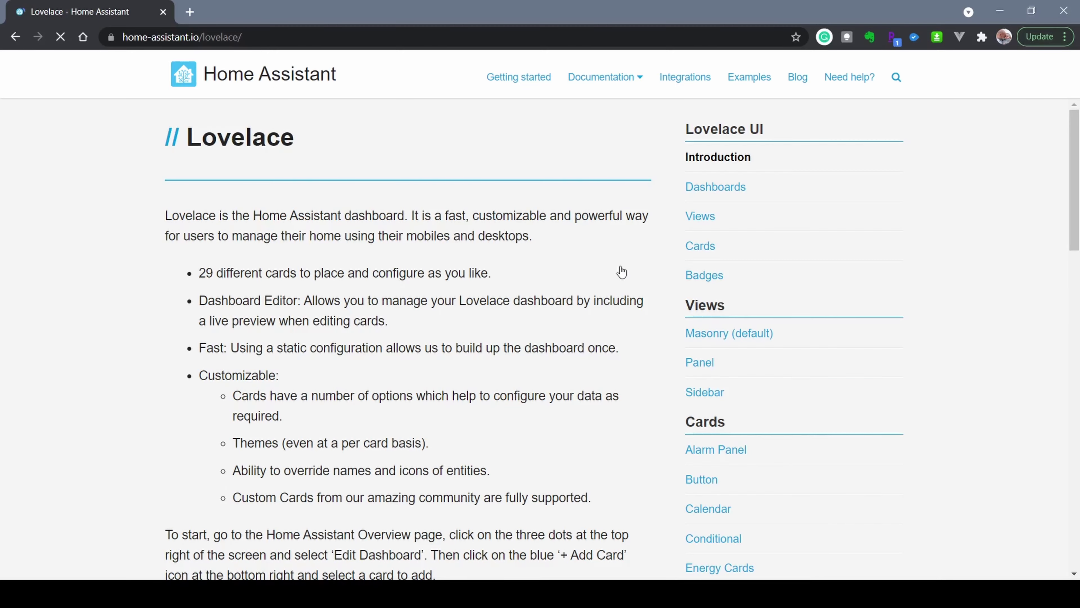
pyautogui.scroll(-8, 955, 294)
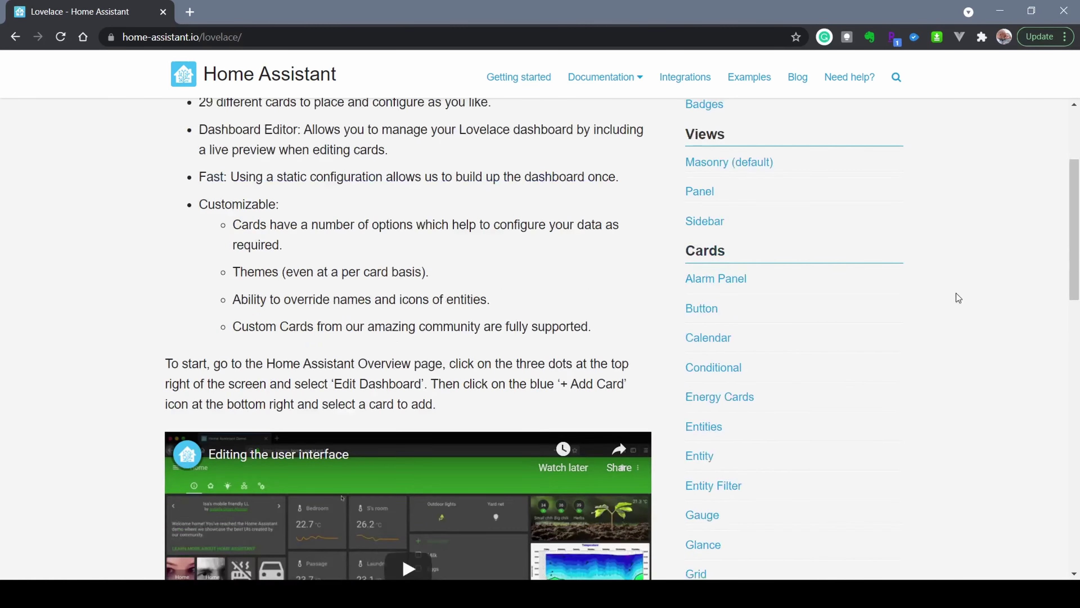
pyautogui.scroll(-6, 955, 294)
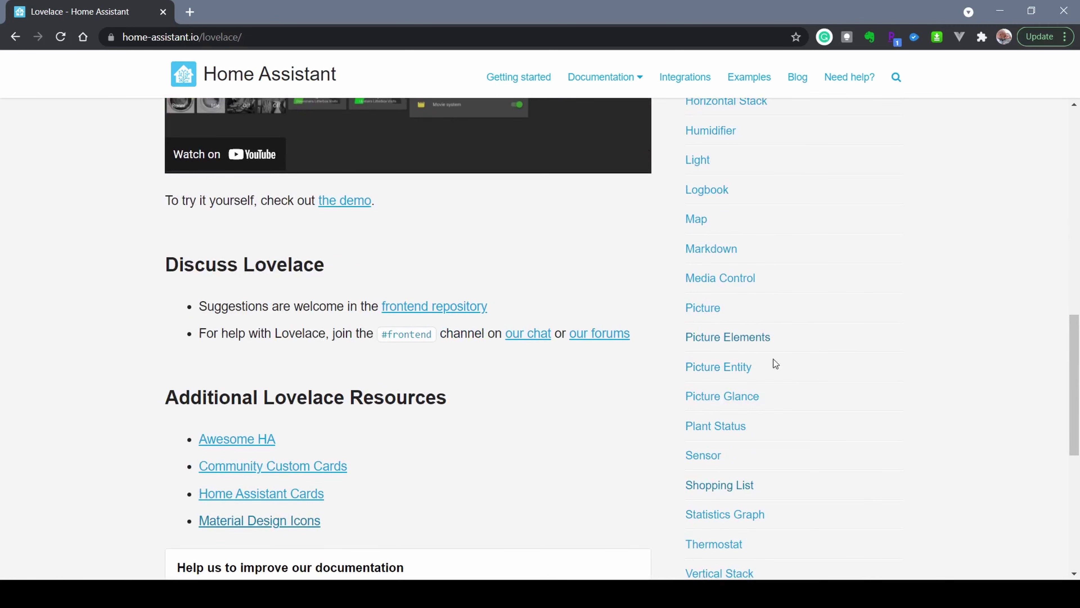
pyautogui.click(711, 338)
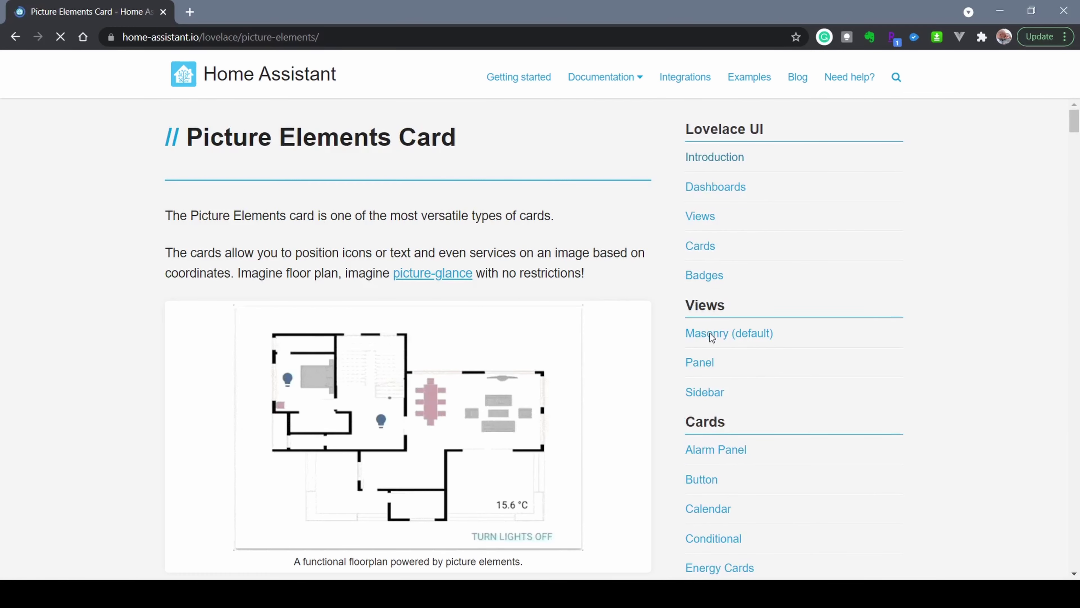
# Step: Scroll the Picture Elements docs down to the Examples section
pyautogui.scroll(-15, 998, 287)
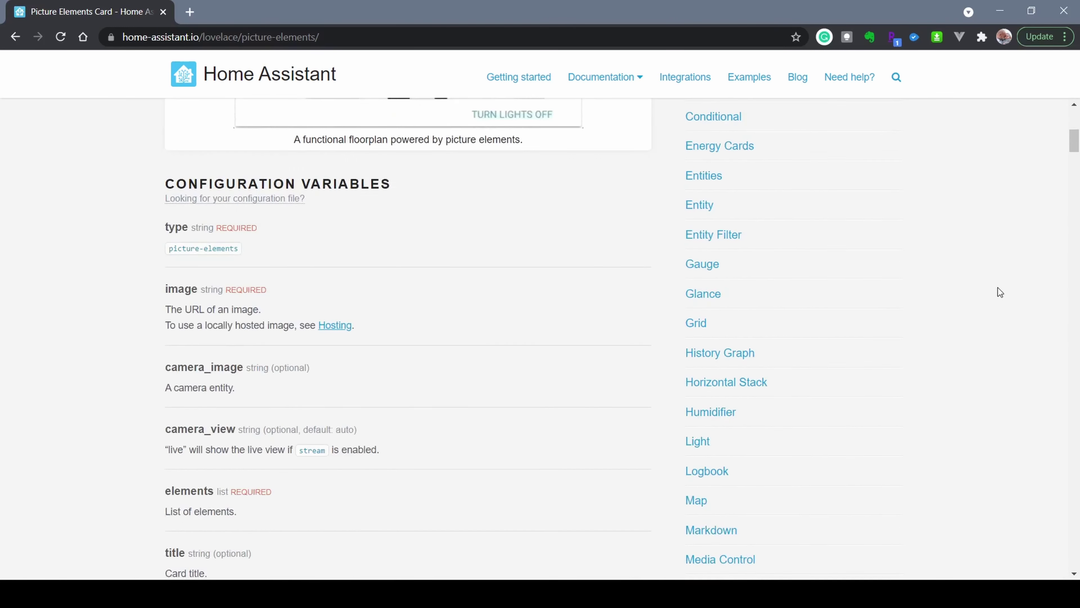
pyautogui.scroll(-20, 998, 287)
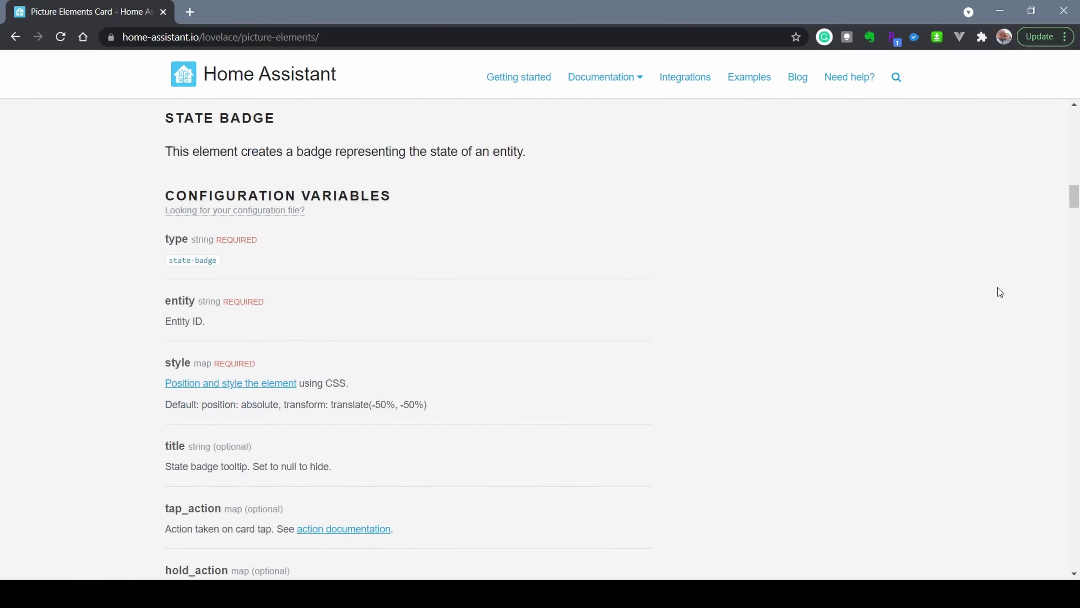
pyautogui.scroll(-20, 997, 287)
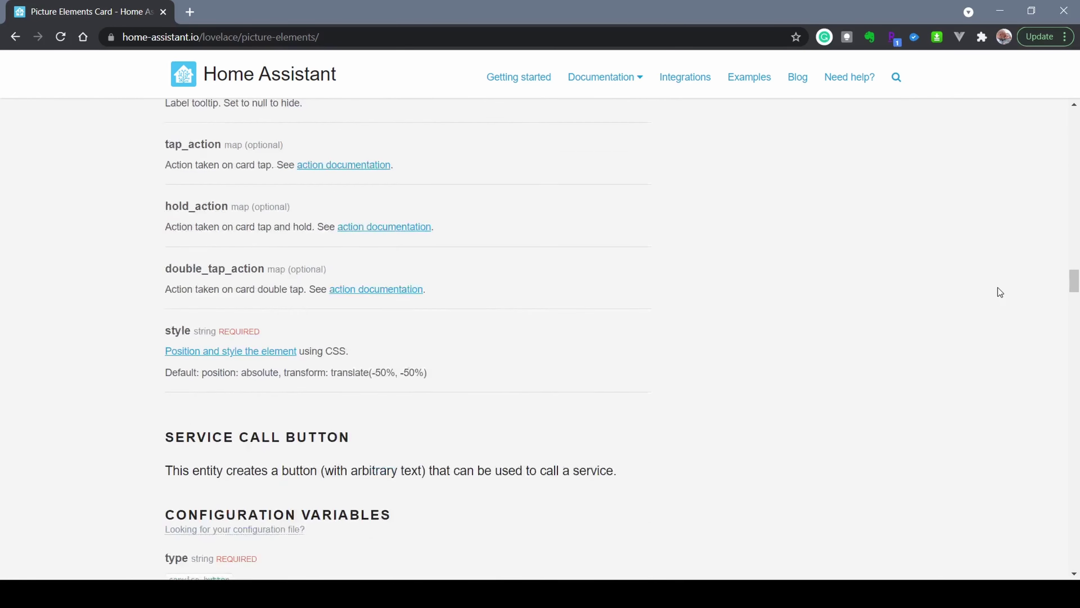
pyautogui.scroll(-12, 998, 288)
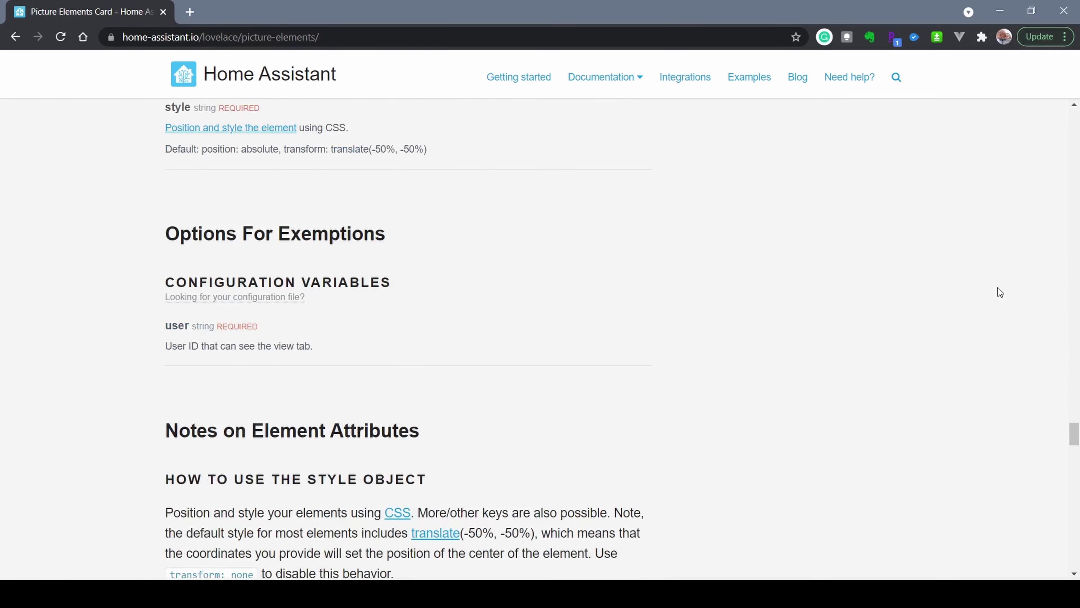
pyautogui.scroll(-2, 932, 470)
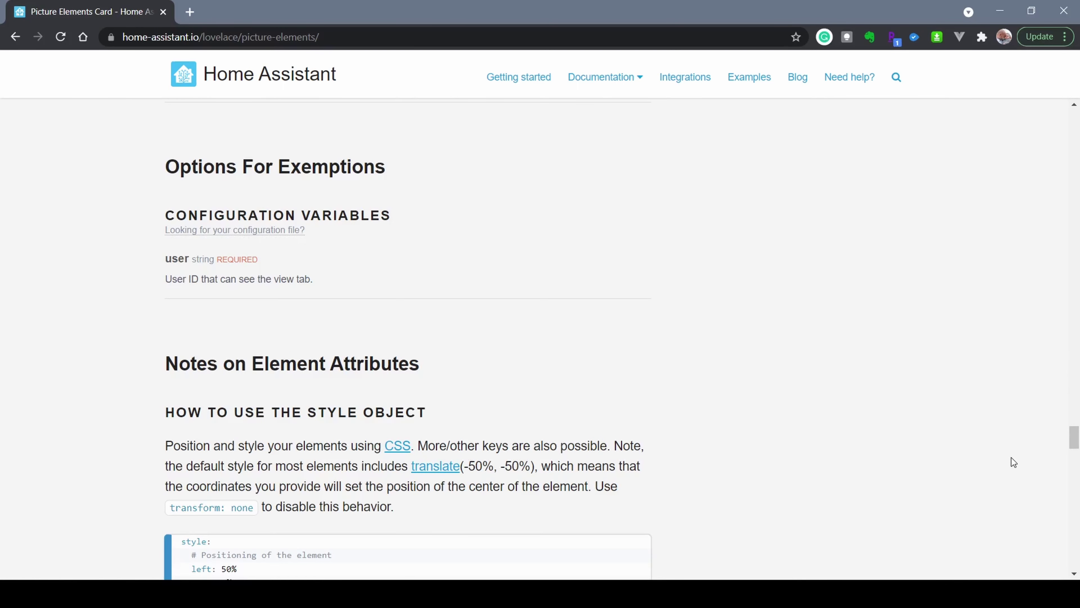
pyautogui.scroll(-8, 963, 403)
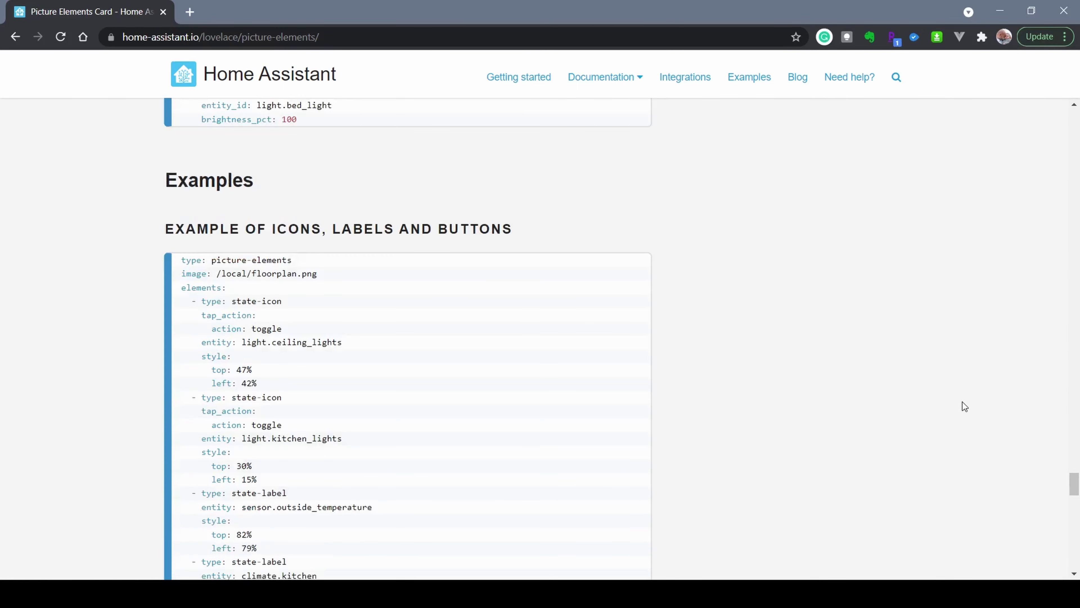
pyautogui.scroll(-15, 963, 406)
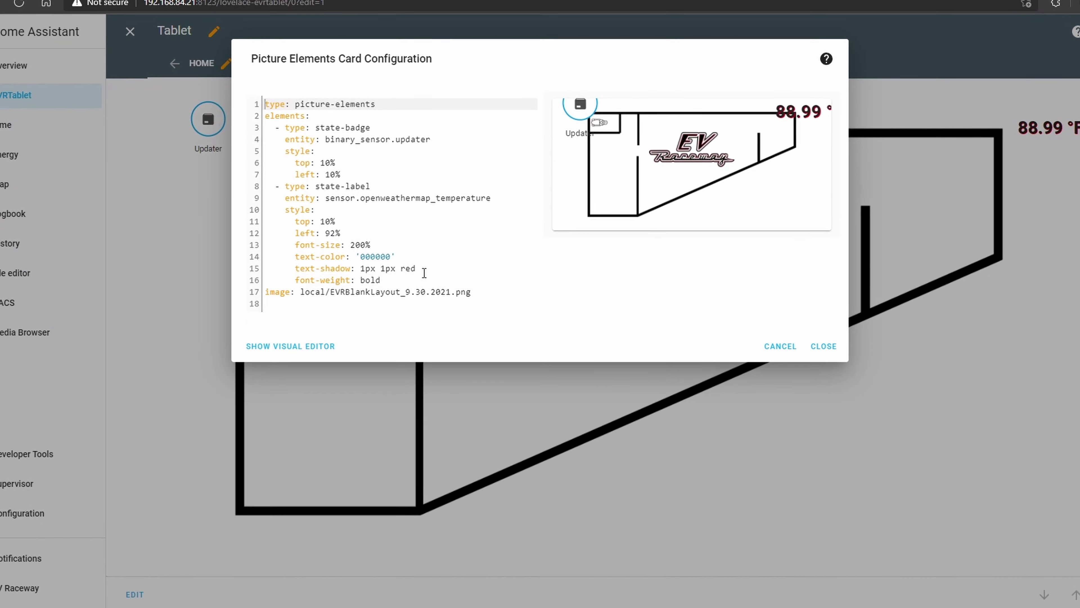
# Step: Duplicate the temperature label as a humidity label with top 18% and 150% font size, then save
pyautogui.click(381, 279)
pyautogui.press('Return')
pyautogui.press('Return')
pyautogui.press('Return')
pyautogui.moveTo(266, 186); pyautogui.dragTo(380, 279)
pyautogui.hotkey('ctrl', 'c')
pyautogui.click(273, 303)
pyautogui.hotkey('ctrl', 'v')
pyautogui.click(509, 311)
pyautogui.press('BackSpace')
pyautogui.press('BackSpace')
pyautogui.press('BackSpace')
pyautogui.press('BackSpace')
pyautogui.press('BackSpace')
pyautogui.press('BackSpace')
pyautogui.press('BackSpace')
pyautogui.press('BackSpace')
pyautogui.press('BackSpace')
pyautogui.press('BackSpace')
pyautogui.press('BackSpace')
pyautogui.write('humidity')
pyautogui.moveTo(319, 341)
pyautogui.mouseDown()
pyautogui.moveTo(351, 366)
pyautogui.moveTo(314, 342)
pyautogui.mouseUp()
pyautogui.write('5158')
pyautogui.click(848, 502)
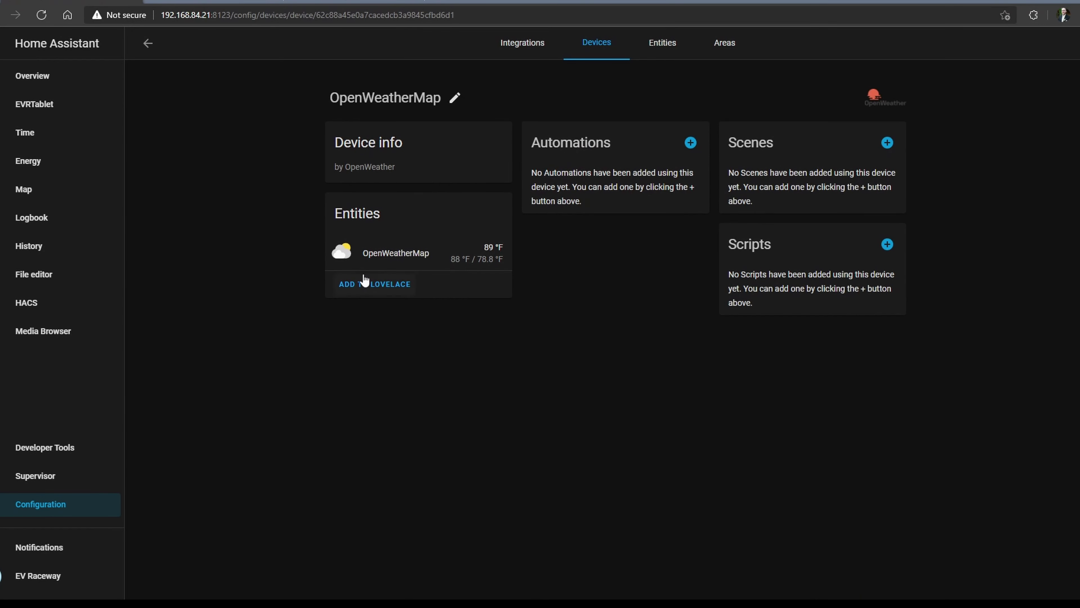
# Step: Switch to the Entities list and scroll through the OpenWeatherMap sensors
pyautogui.click(673, 42)
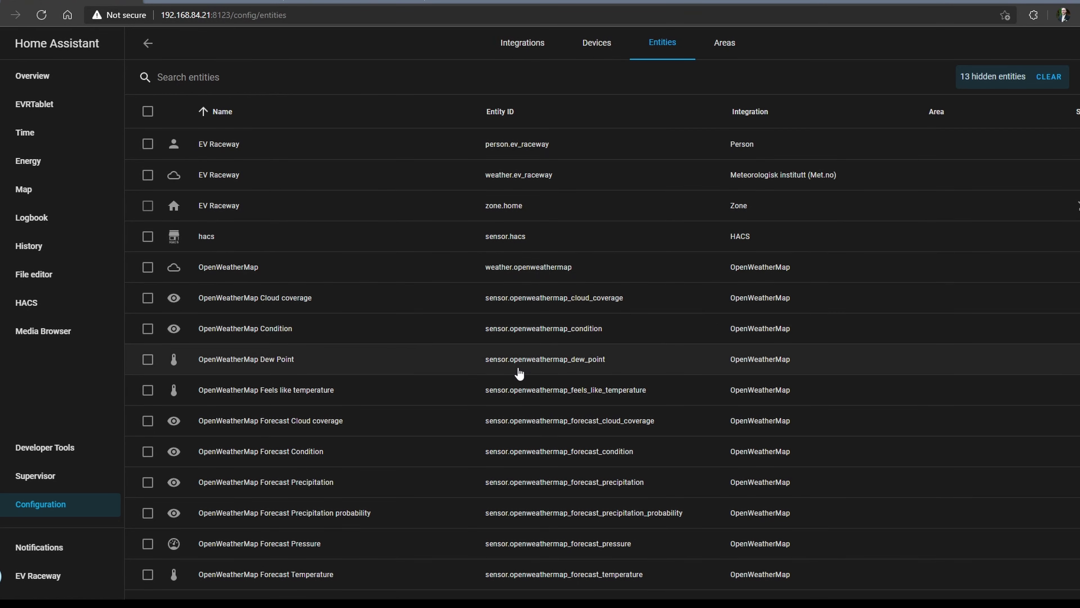
pyautogui.scroll(-10, 519, 373)
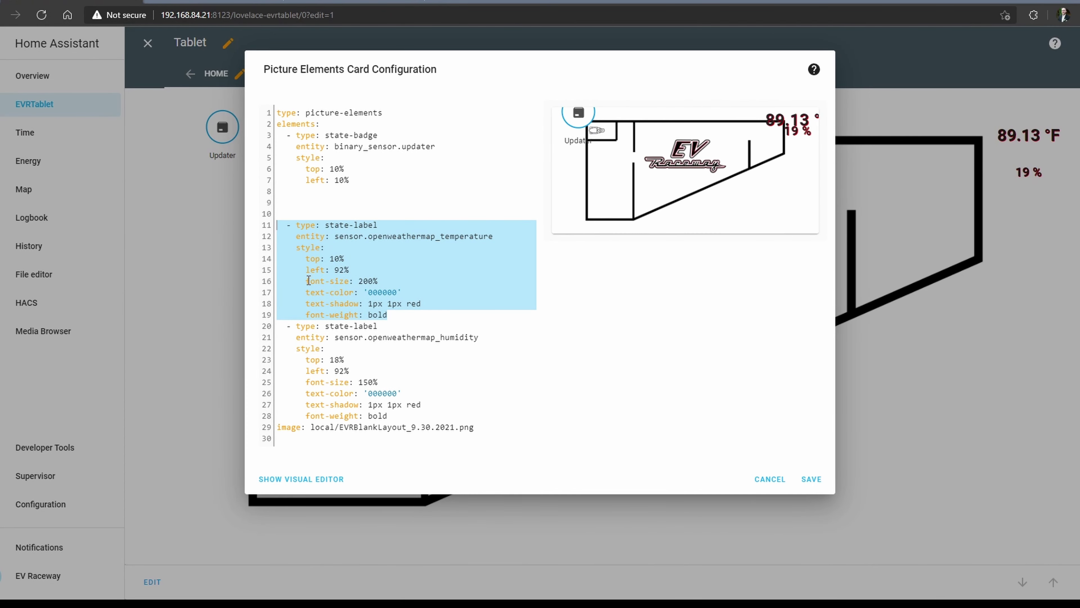
# Step: Paste a label copy and make it a custom:text-element with text 'Weather Outside Is'
pyautogui.click(371, 192)
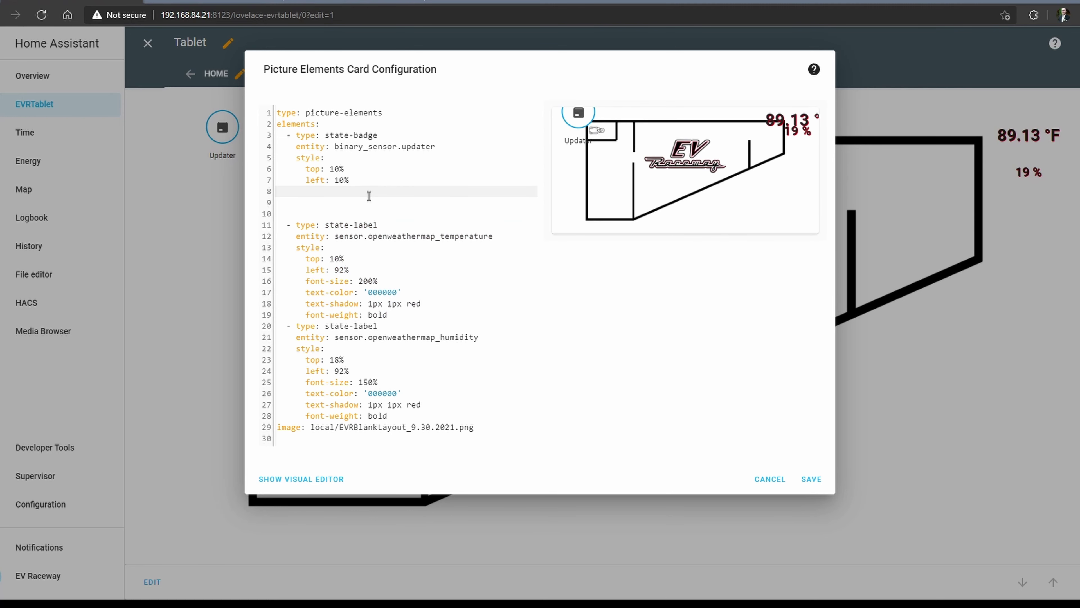
pyautogui.click(369, 203)
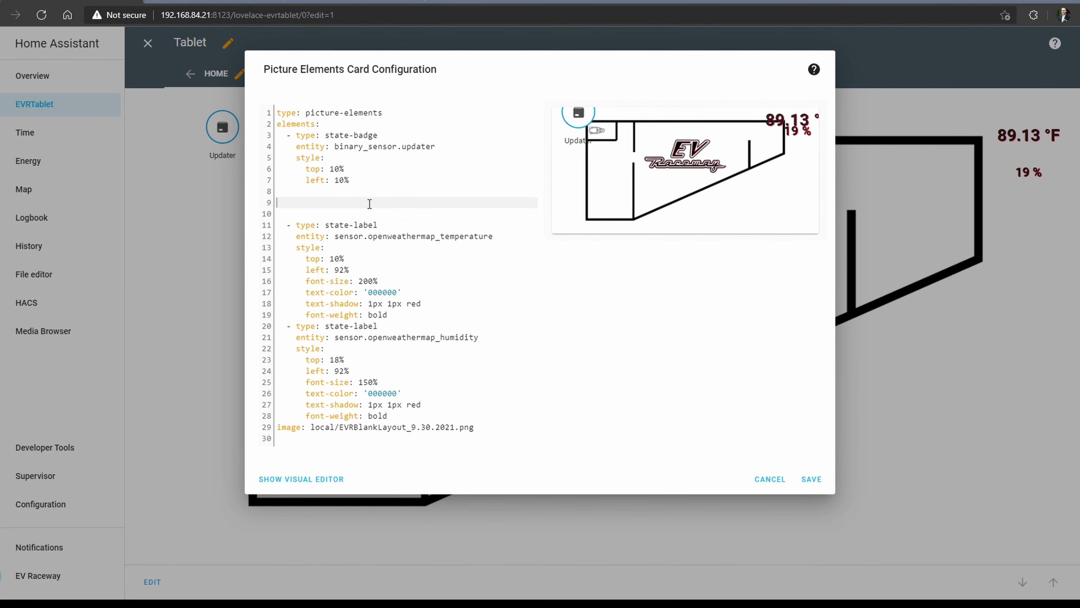
pyautogui.hotkey('ctrl', 'v')
pyautogui.click(382, 202)
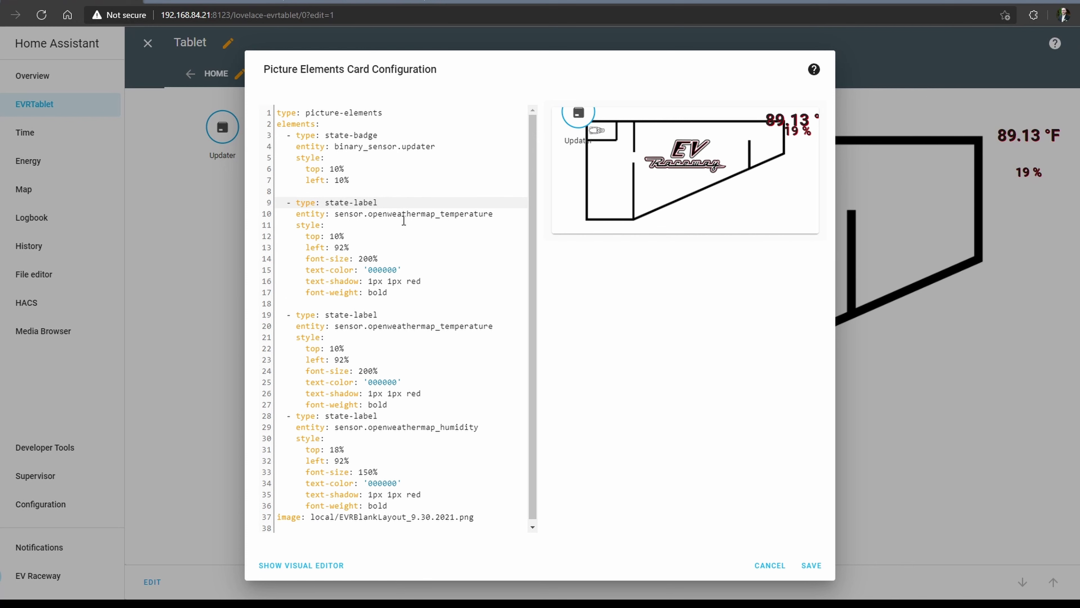
pyautogui.press('BackSpace')
pyautogui.press('BackSpace')
pyautogui.press('BackSpace')
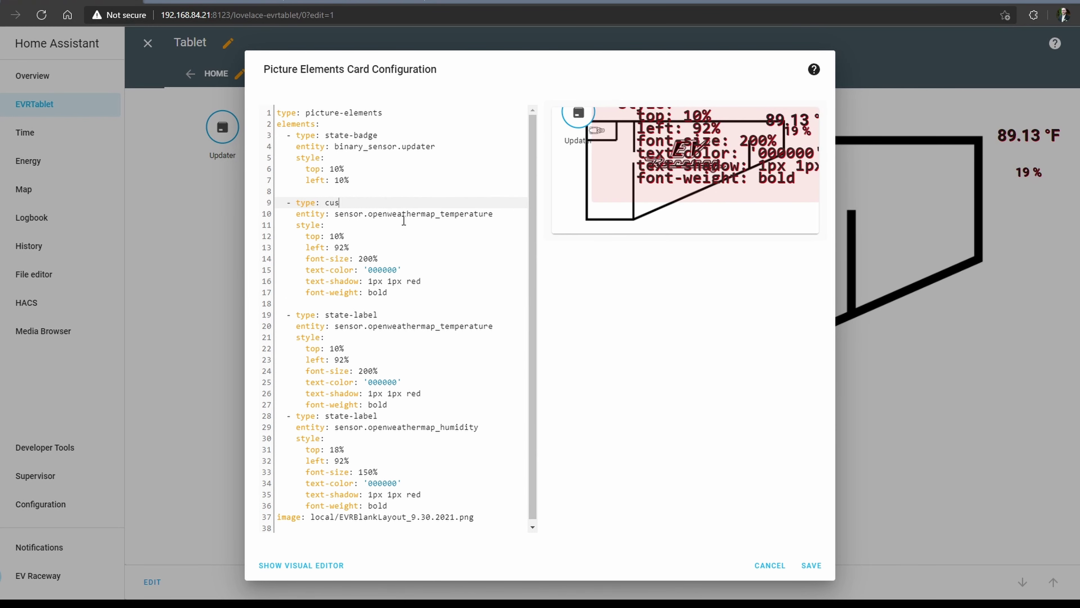
pyautogui.write('custom:text-')
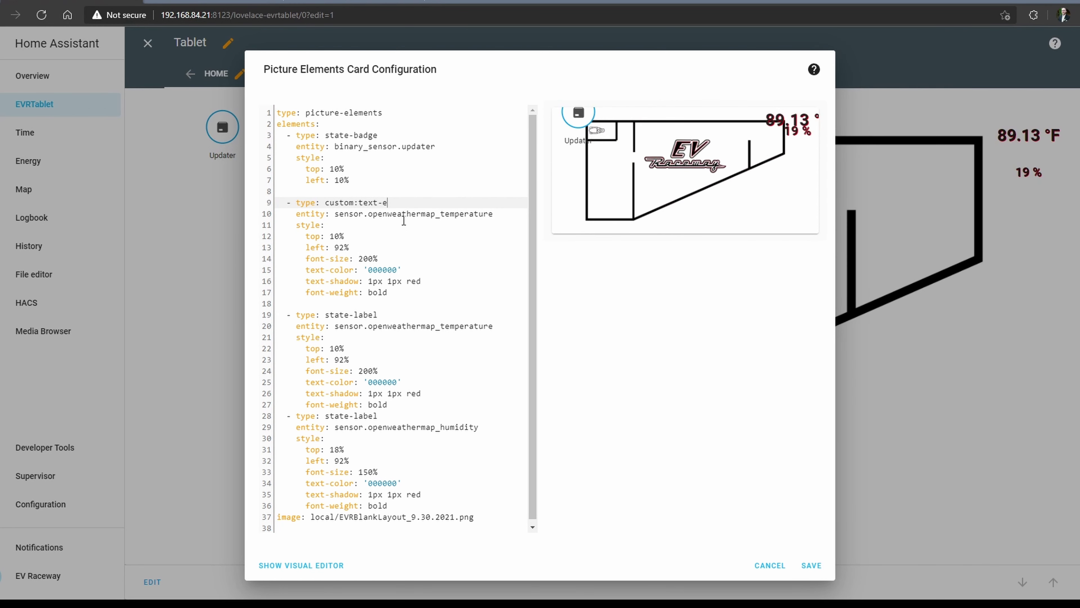
pyautogui.write('element')
pyautogui.moveTo(499, 216); pyautogui.dragTo(300, 216)
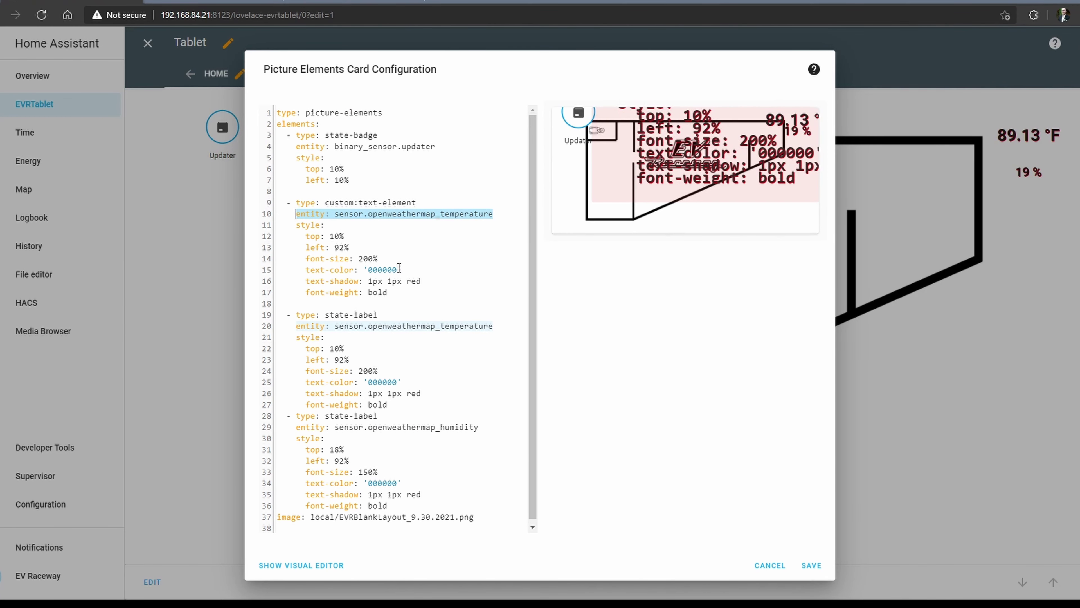
pyautogui.write('text:')
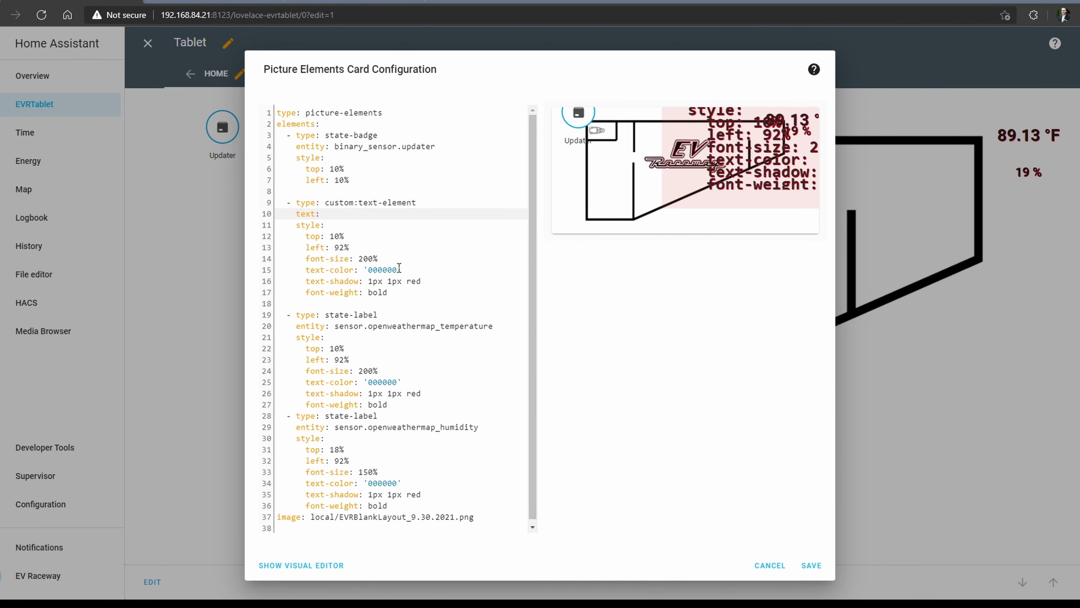
pyautogui.write(' Weather Ou')
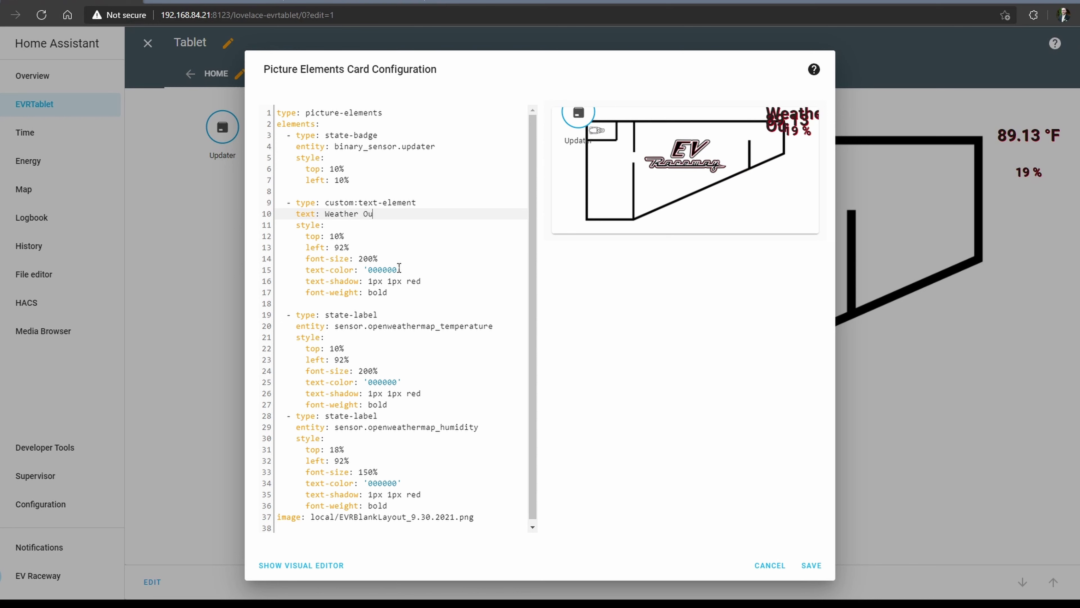
pyautogui.write('tside Is:')
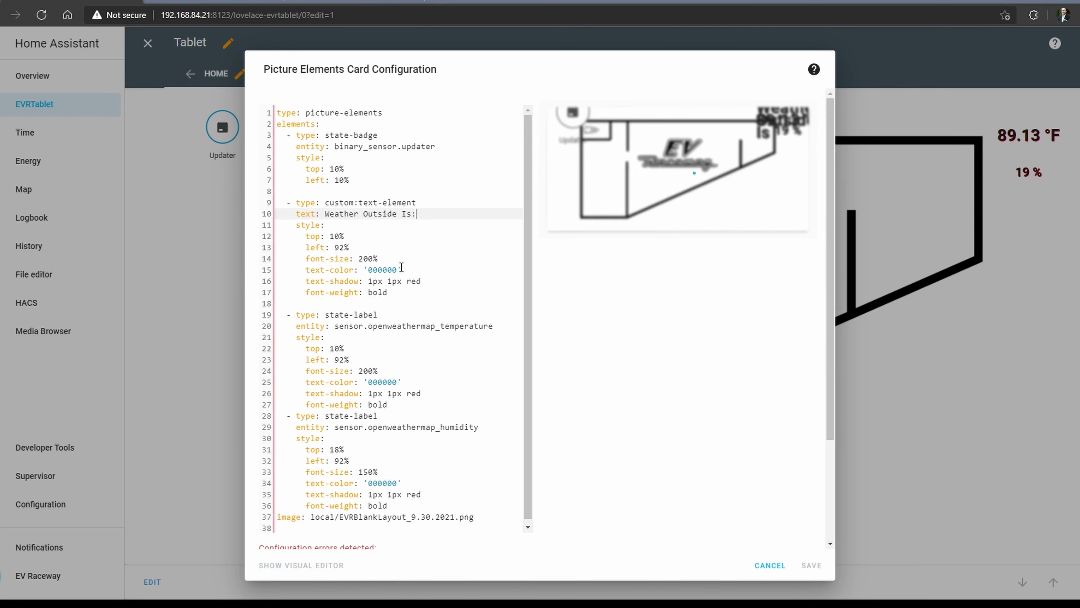
pyautogui.press('BackSpace')
# Step: Set the text element's top to 5% and font-size to 100%, then save the card
pyautogui.press('Down')
pyautogui.press('Down')
pyautogui.press('Left')
pyautogui.press('BackSpace')
pyautogui.press('BackSpace')
pyautogui.write('5')
pyautogui.click(362, 258)
pyautogui.press('BackSpace')
pyautogui.write('1')
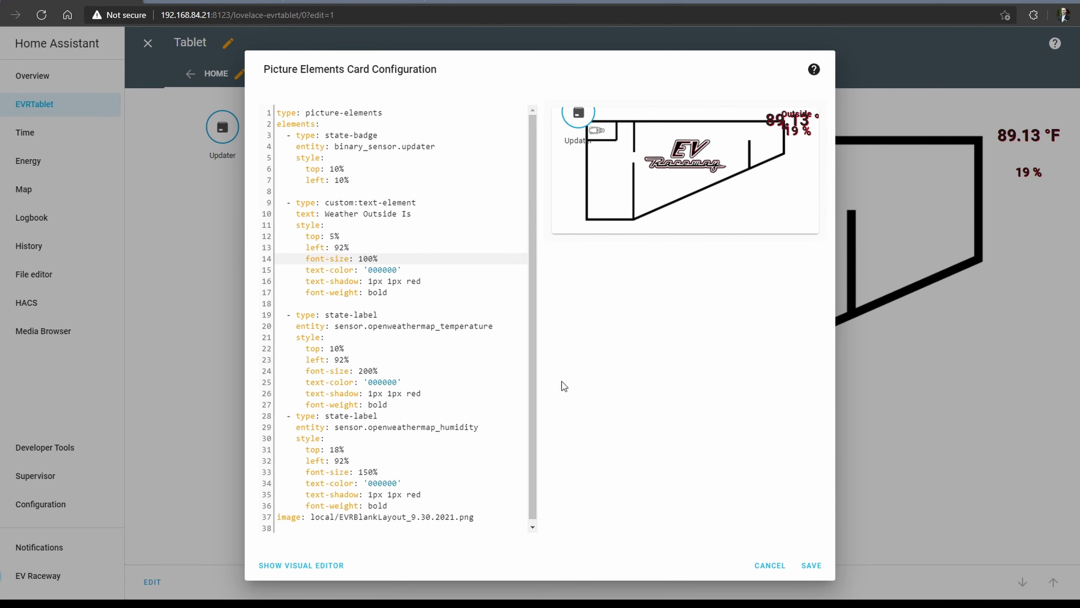
pyautogui.click(811, 569)
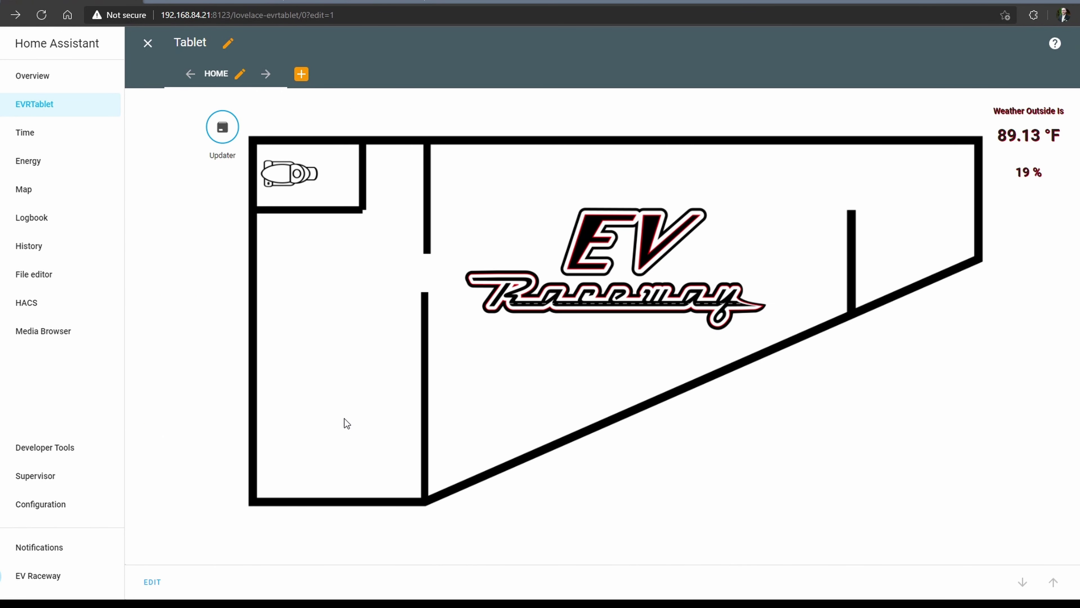
# Step: Change the humidity label's top from 18% to 15% and save the card
pyautogui.click(159, 583)
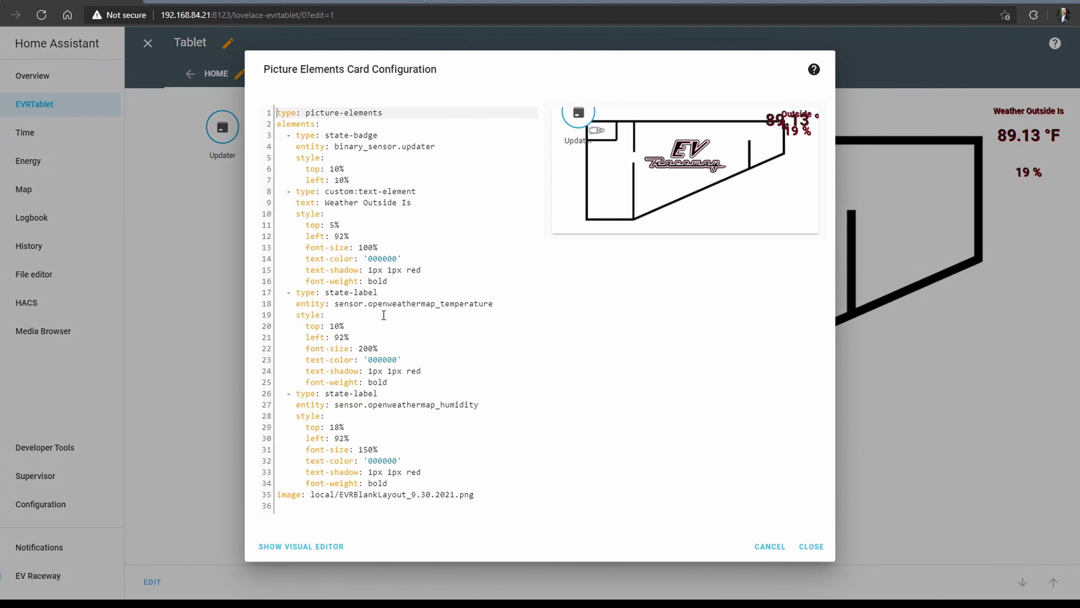
pyautogui.click(339, 427)
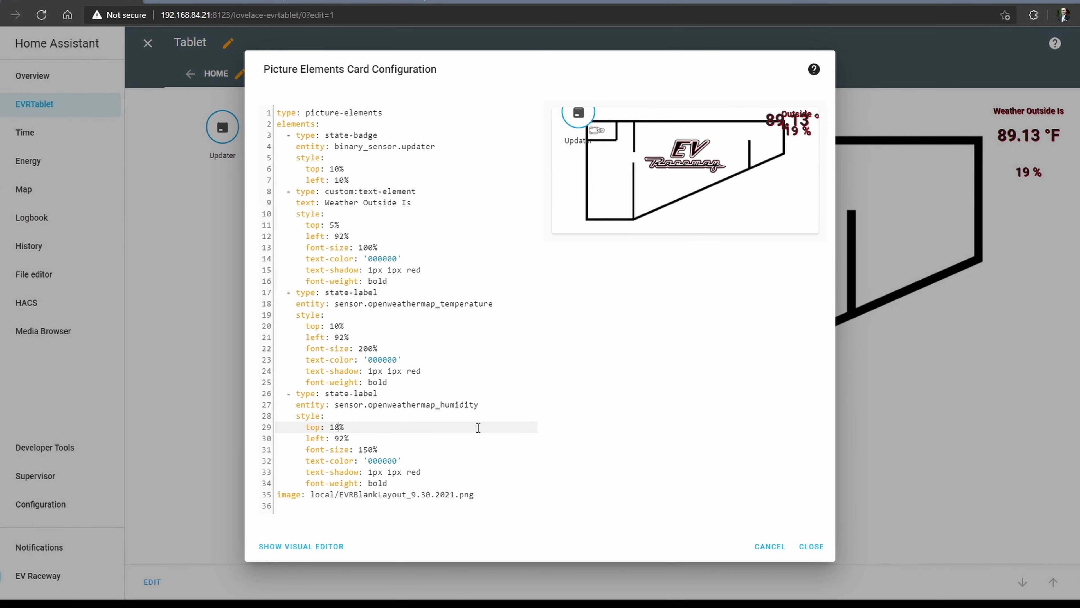
pyautogui.press('BackSpace')
pyautogui.write('5')
pyautogui.click(808, 545)
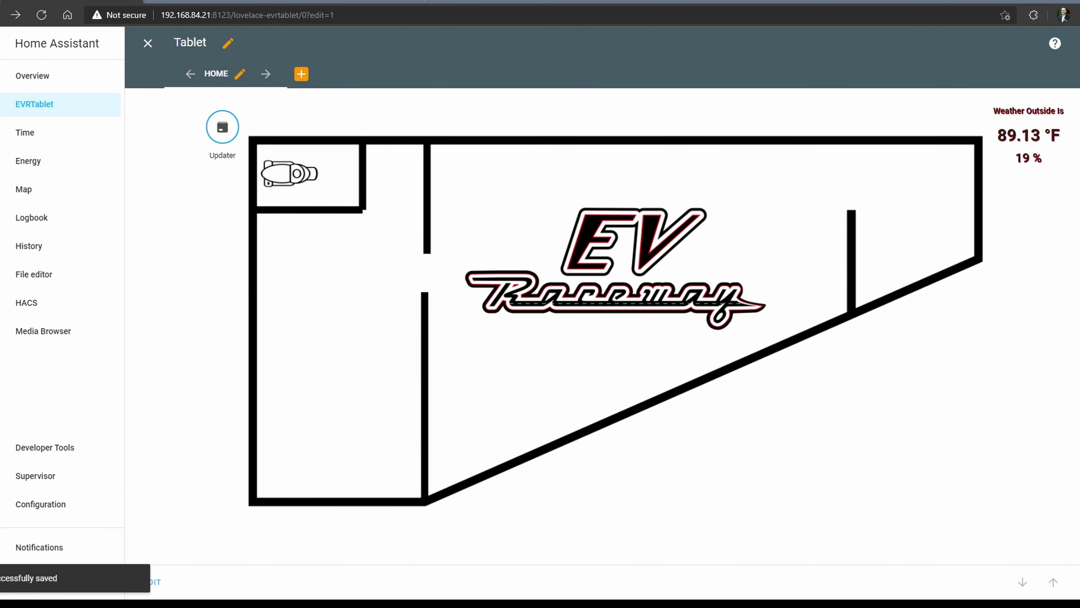